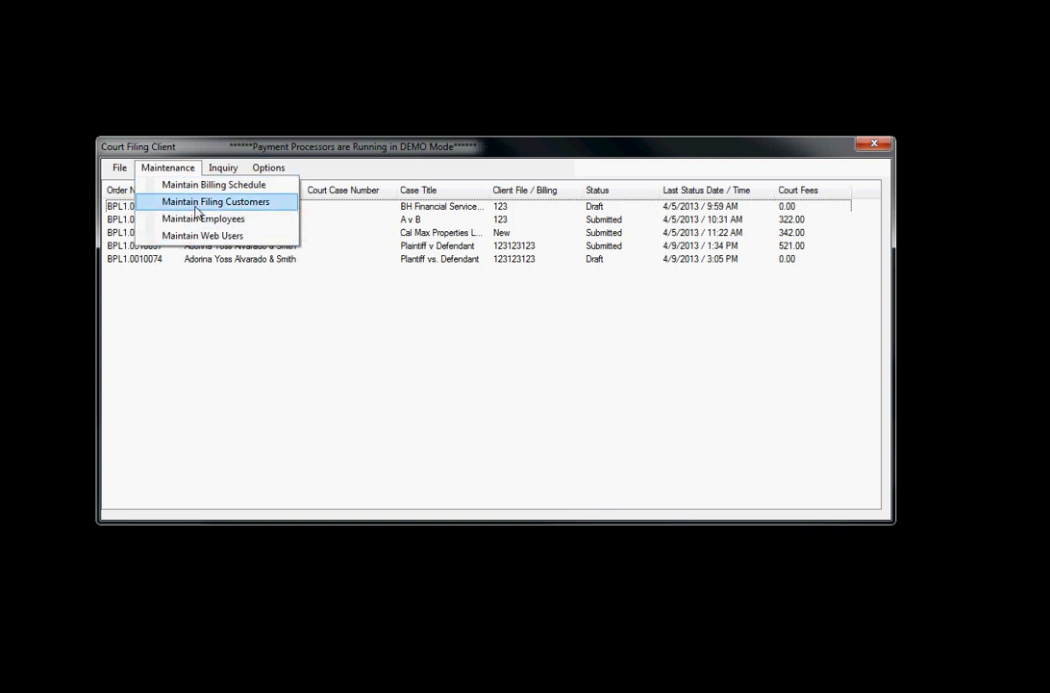
Inspect the Standard Customer schedule's rates in Maintain Billing Schedule, then close its dialog.
left_click(195, 192)
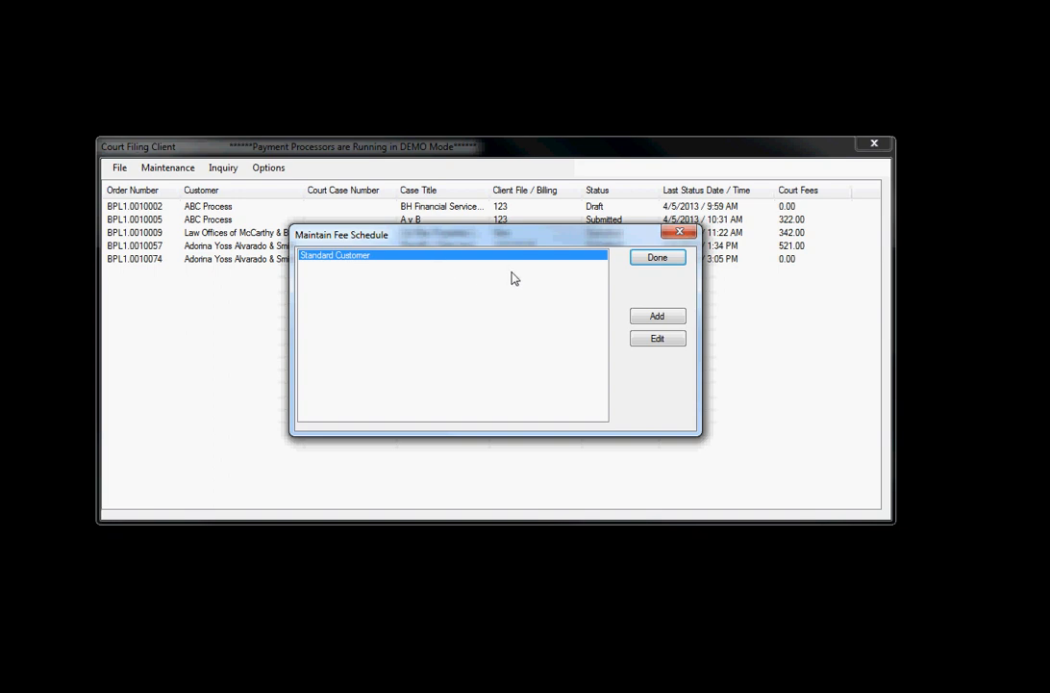
left_click(658, 338)
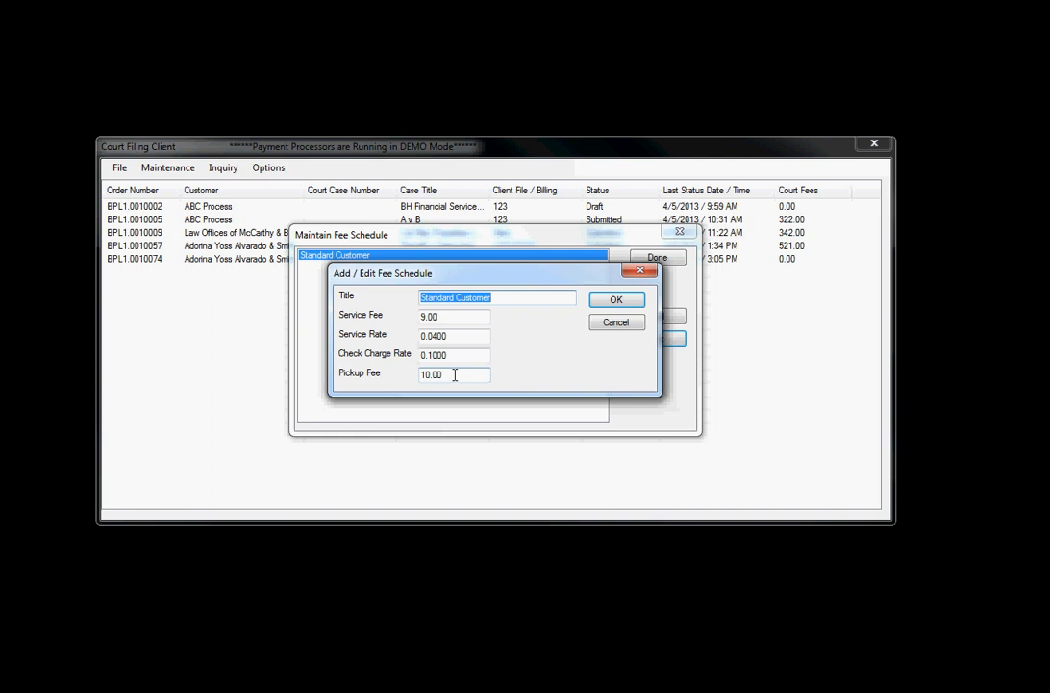
left_click(617, 302)
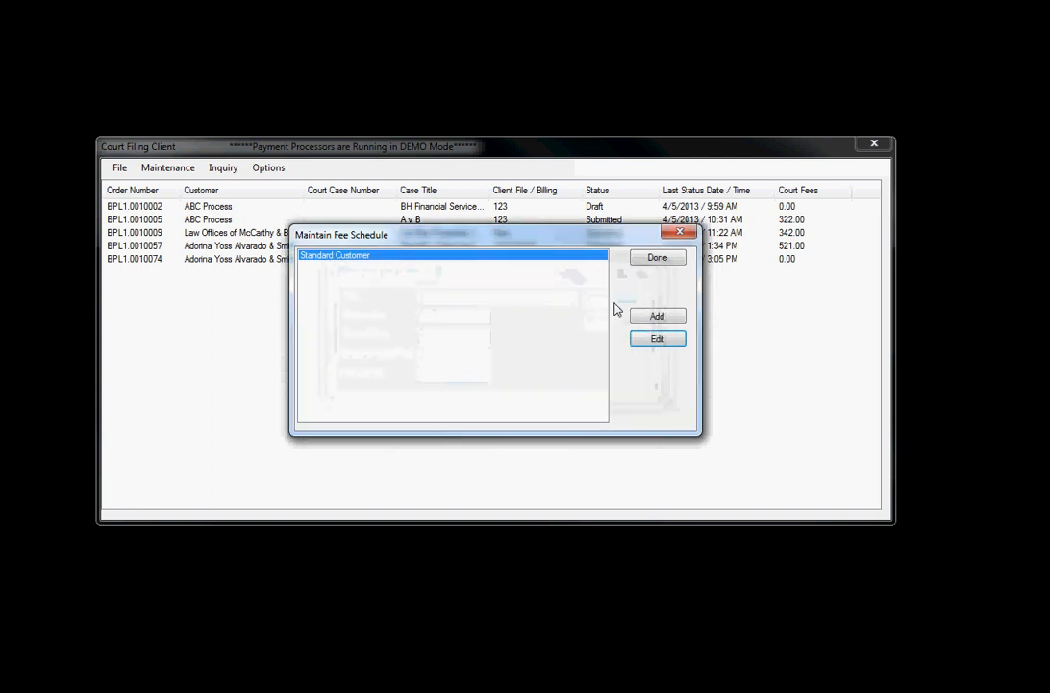
Add a 'Rush Customer' fee schedule: service fee 15.00, check charge rate 0.1000, pickup fee 25.00.
left_click(658, 318)
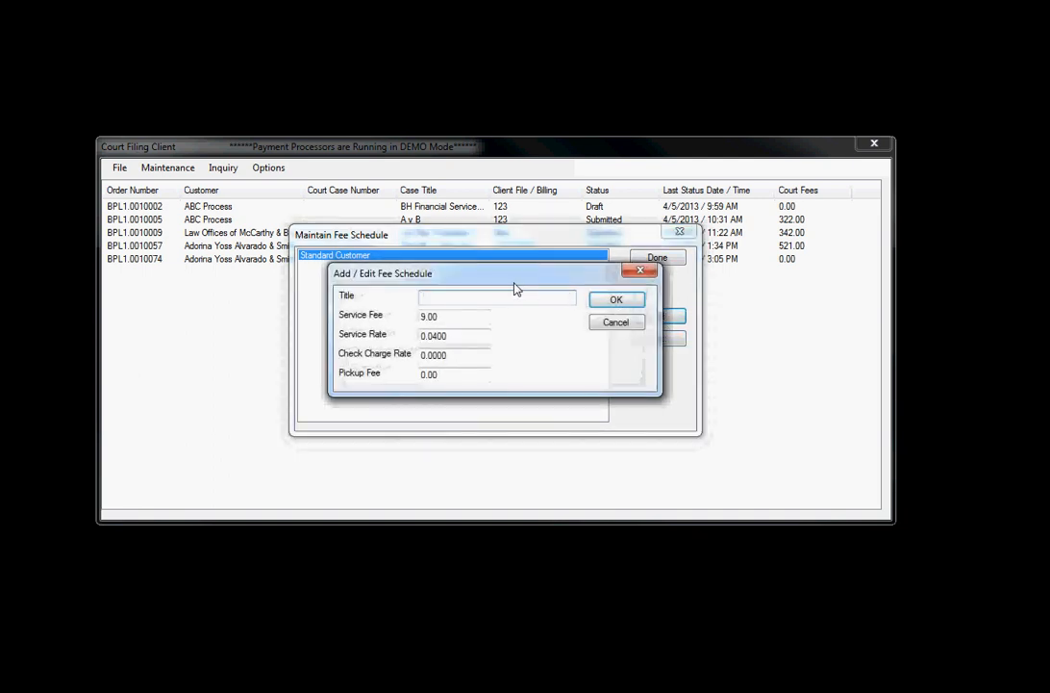
type("Rush Customer")
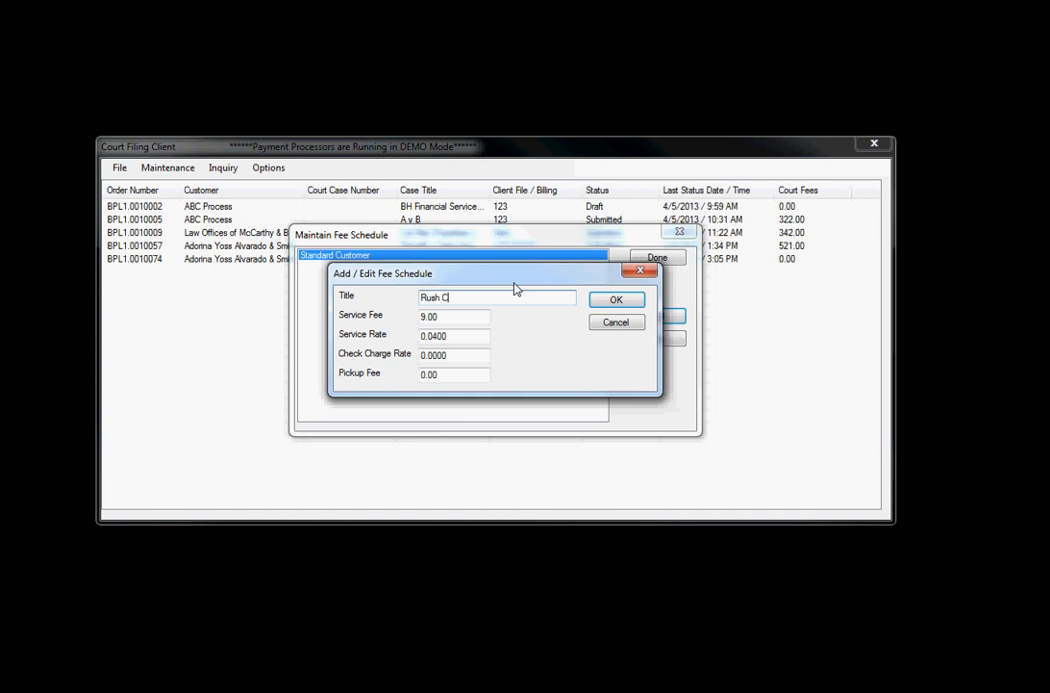
key("Tab")
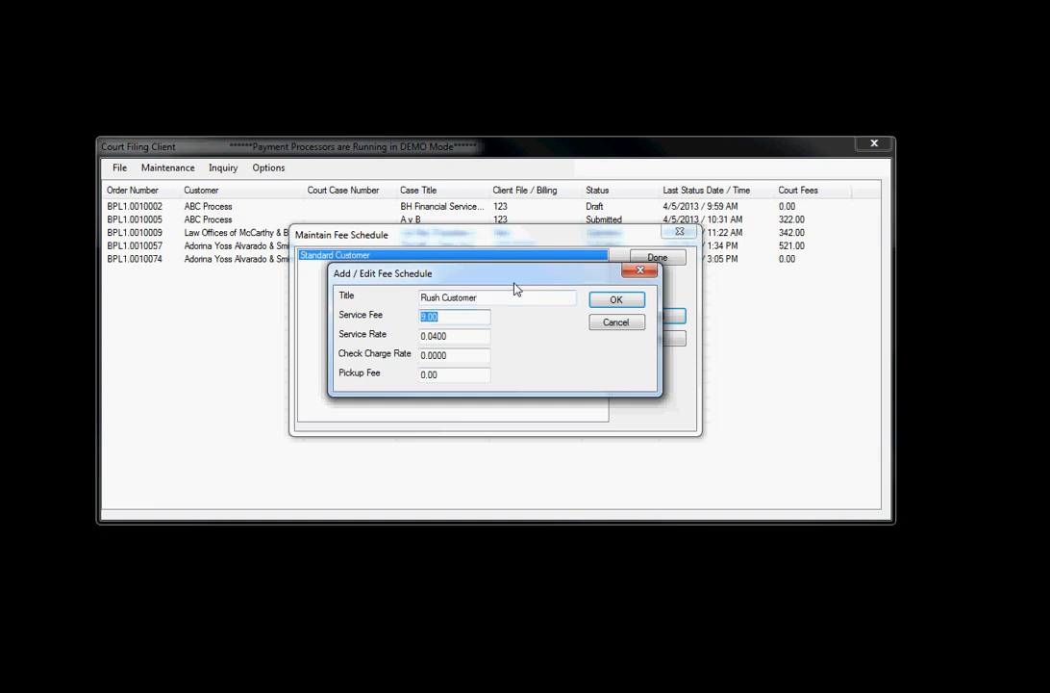
type("15.00")
key("Tab")
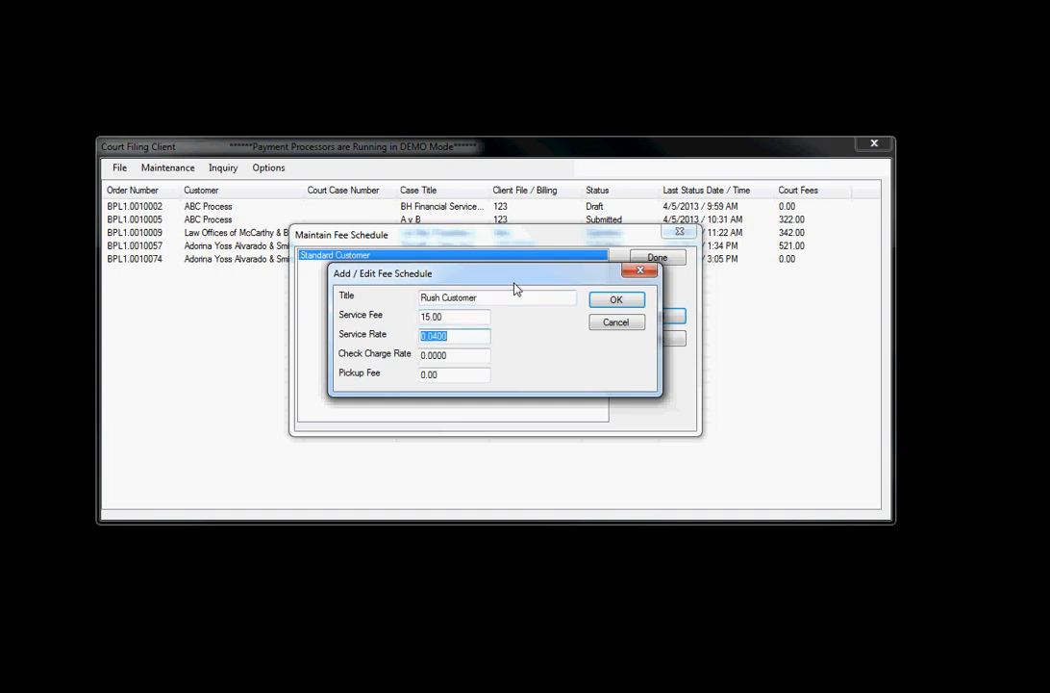
left_click(468, 352)
key("BackSpace")
type("1")
key("Tab")
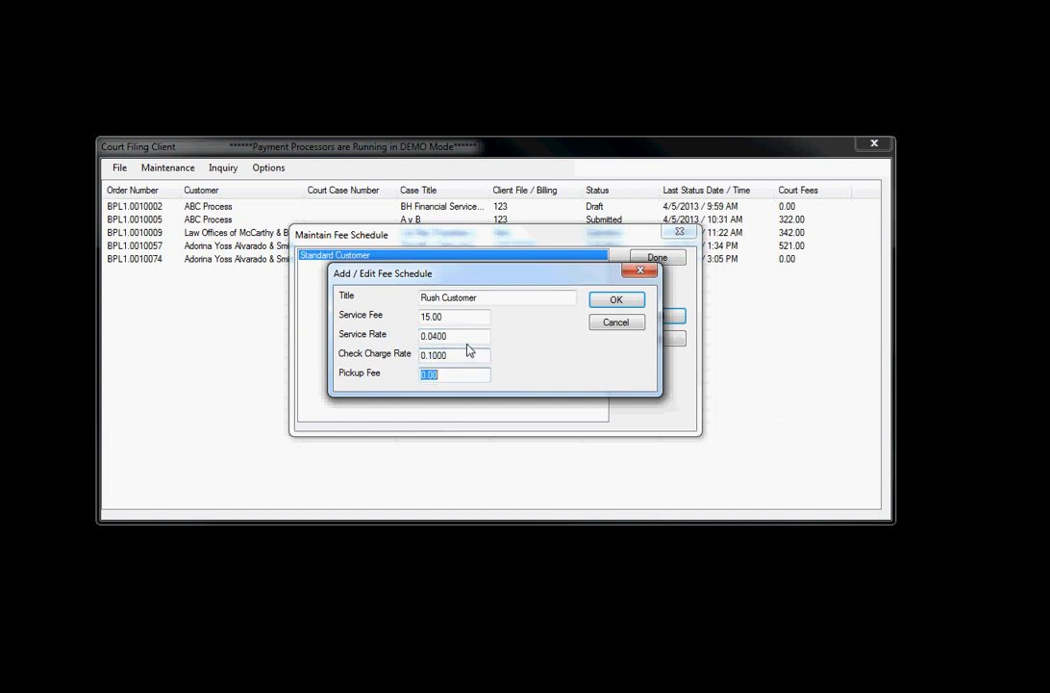
type("25.00")
left_click(616, 301)
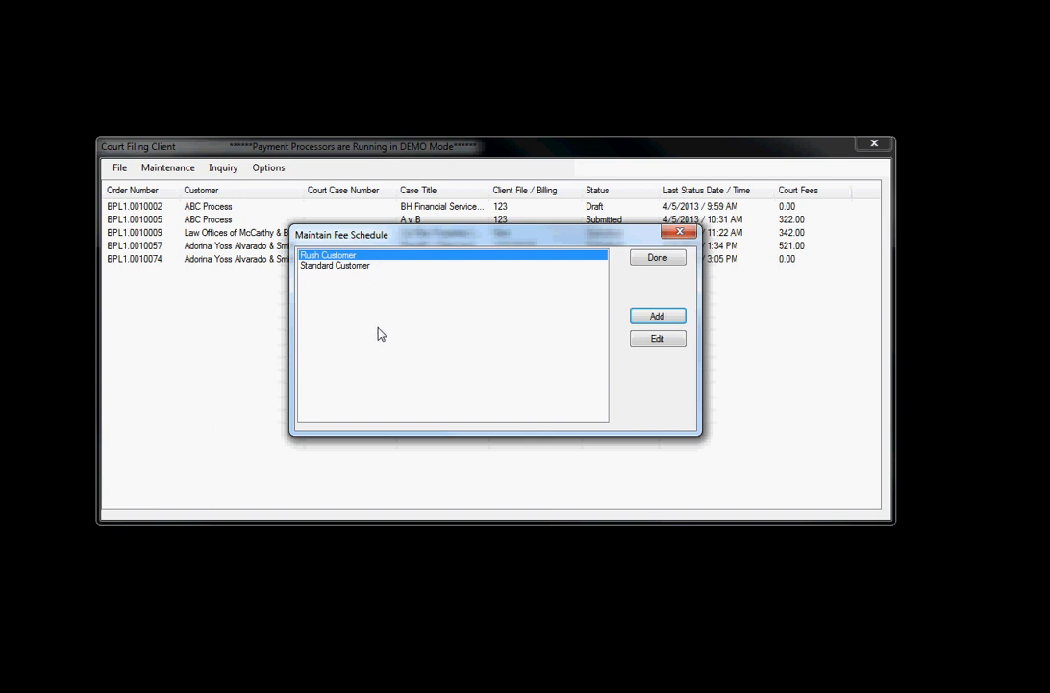
left_click(657, 262)
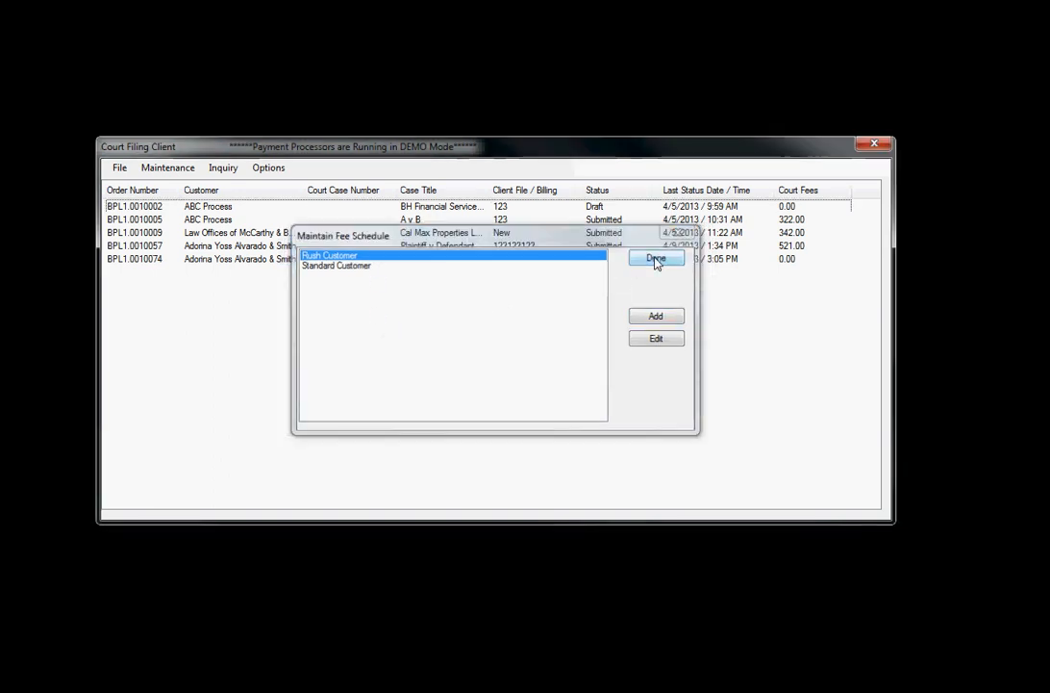
Add a new filing customer with its customer code and the name 'Kenosian & Miele'.
left_click(165, 167)
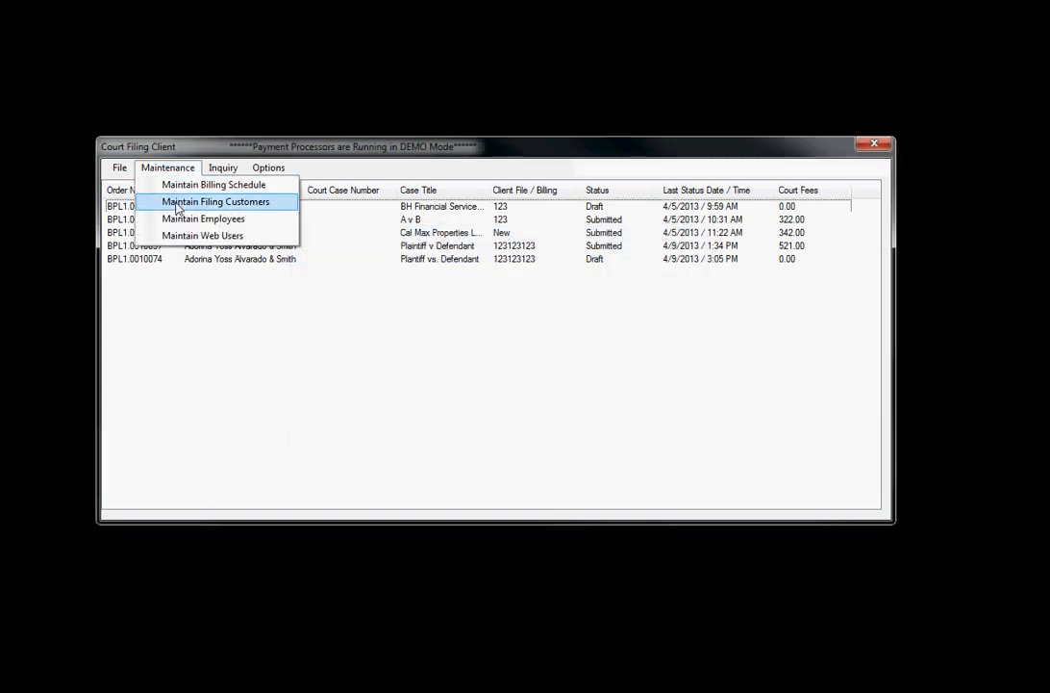
left_click(178, 203)
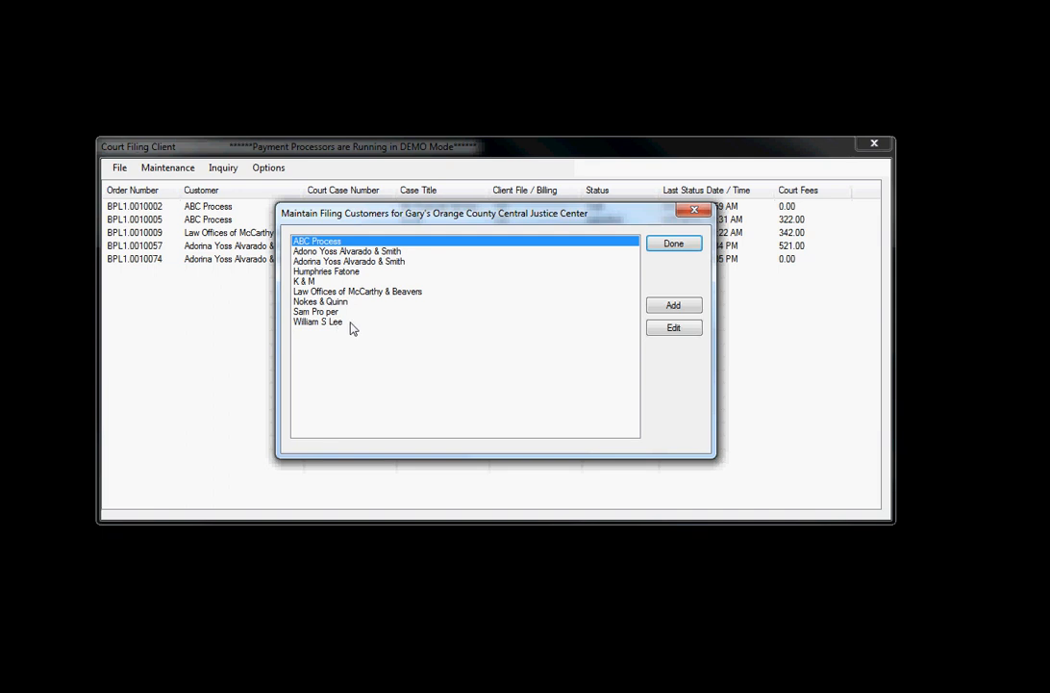
left_click(673, 307)
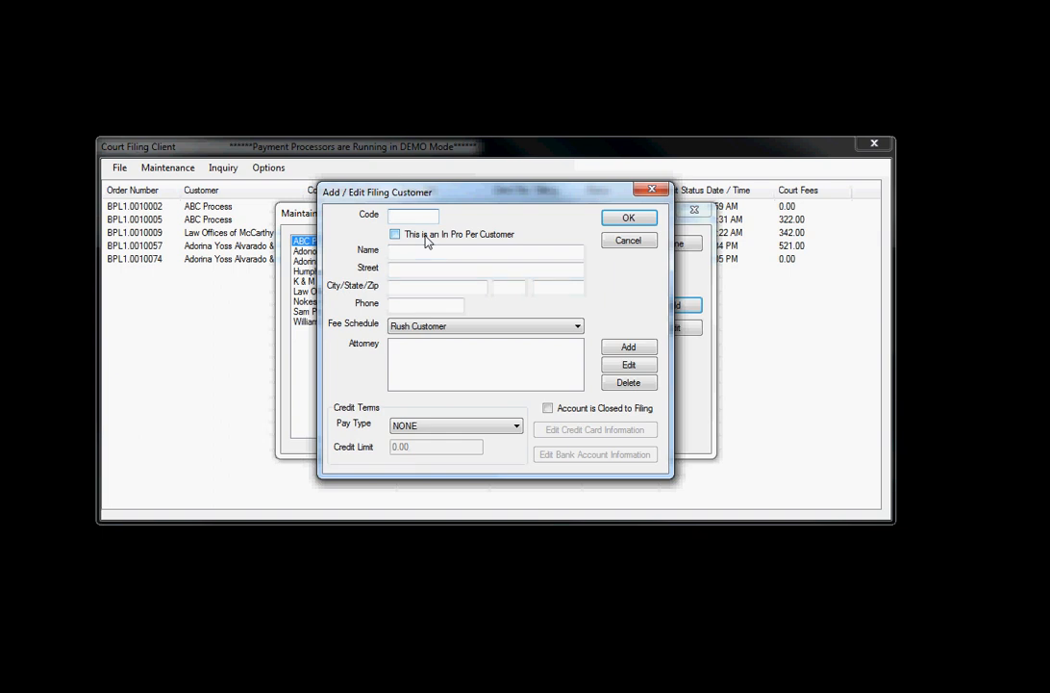
type("TS005")
key("Tab")
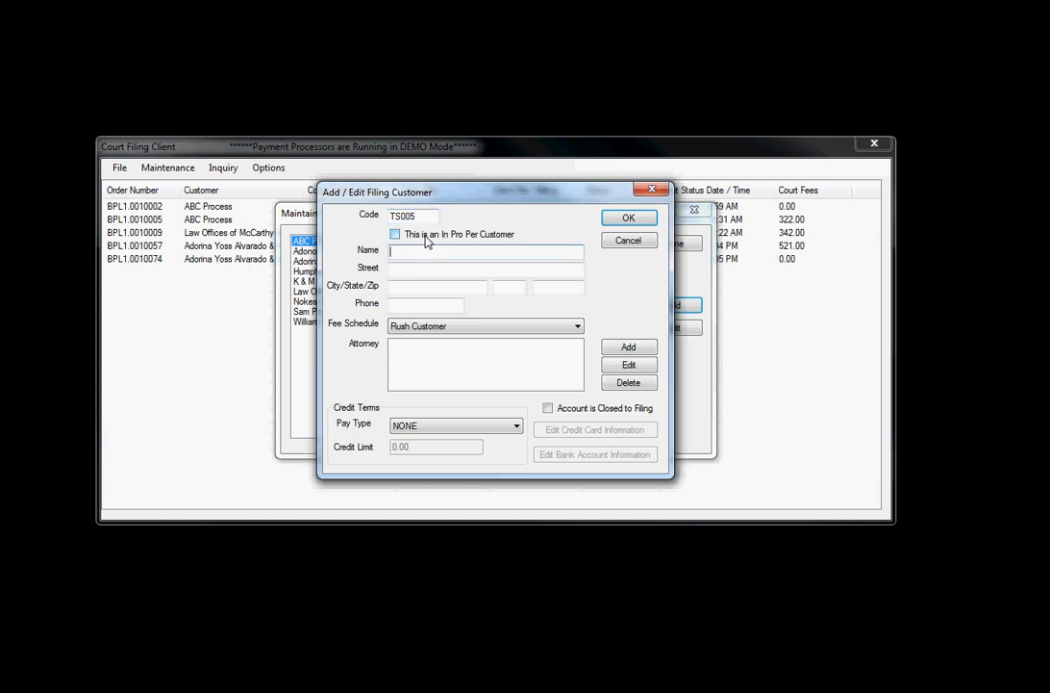
type("Kenosian & Miele")
key("Tab")
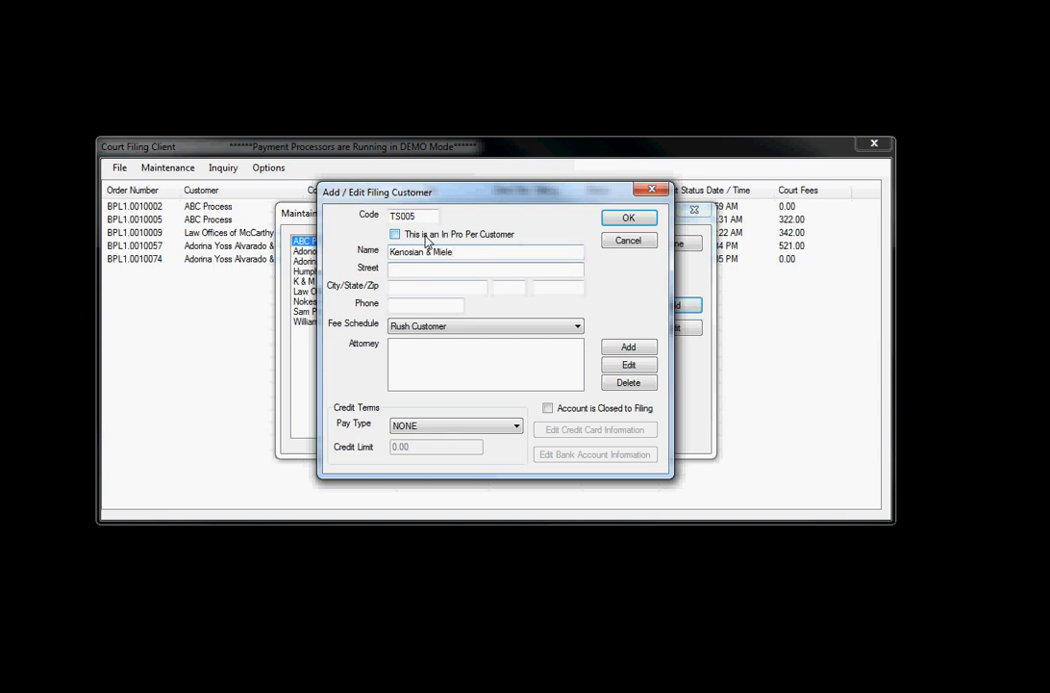
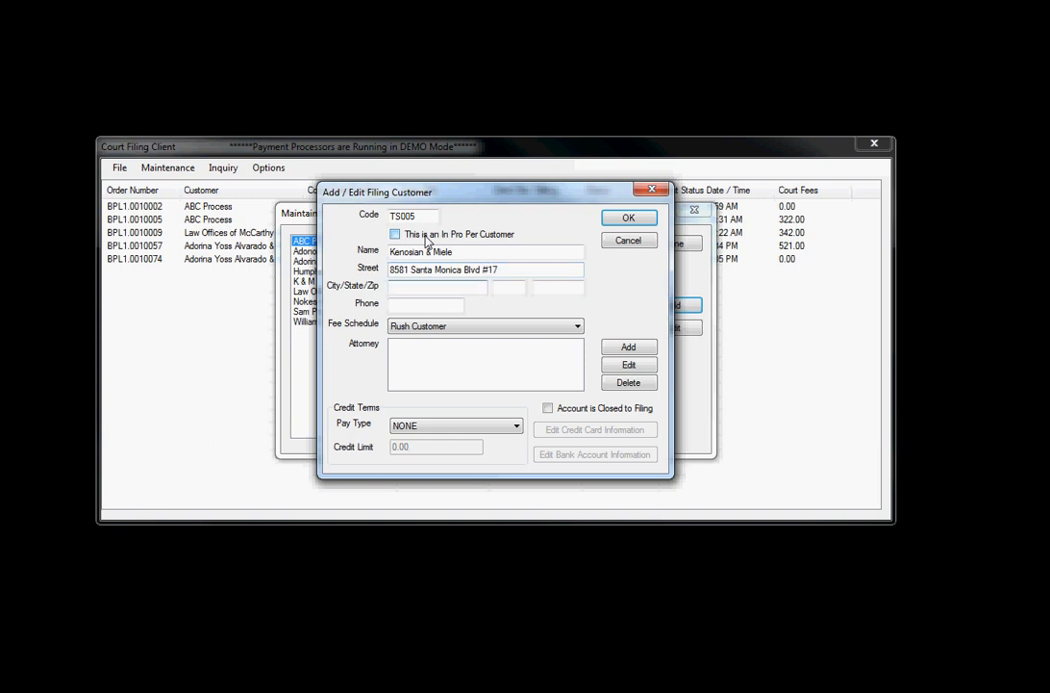
Fill the customer form's street, city, state, ZIP and phone fields with the firm's contact details.
key("Tab")
key("Tab")
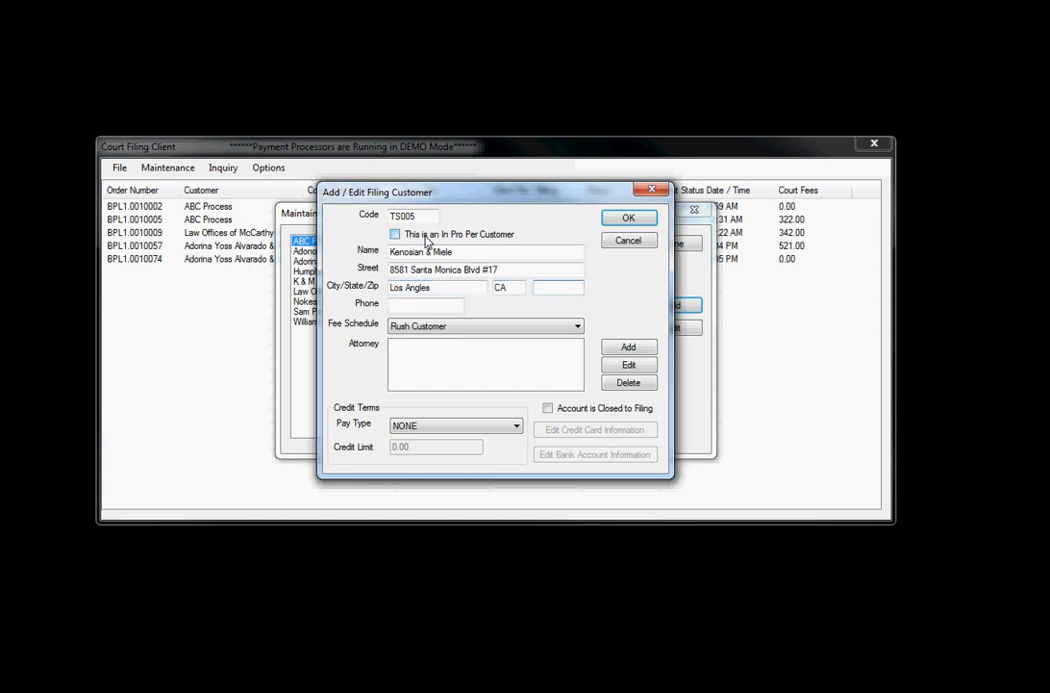
key("Tab")
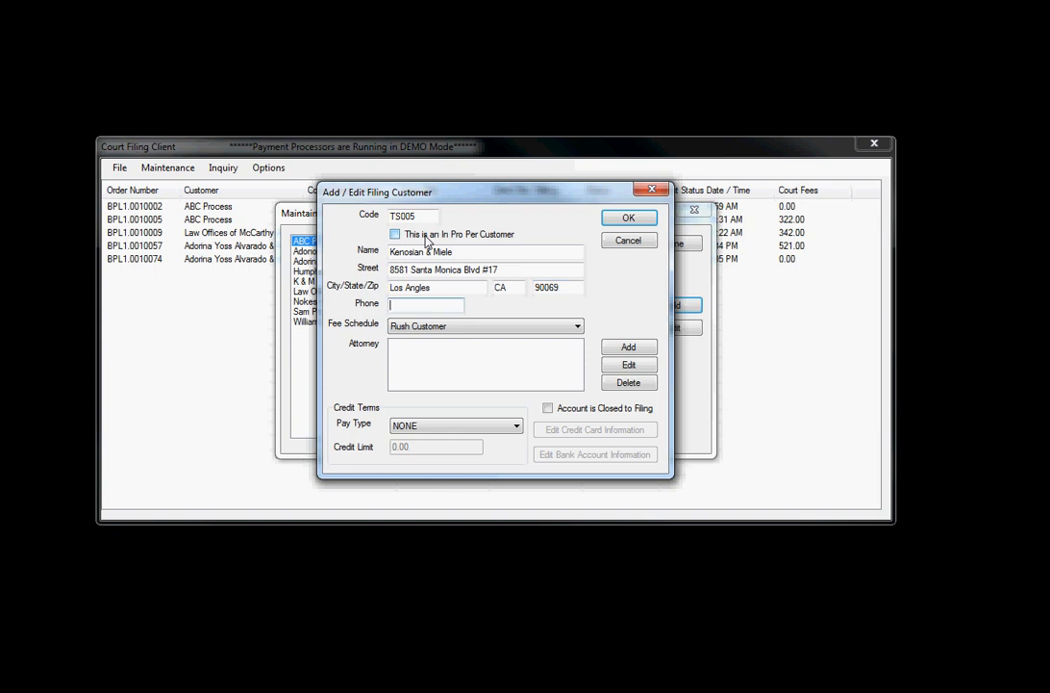
key("Tab")
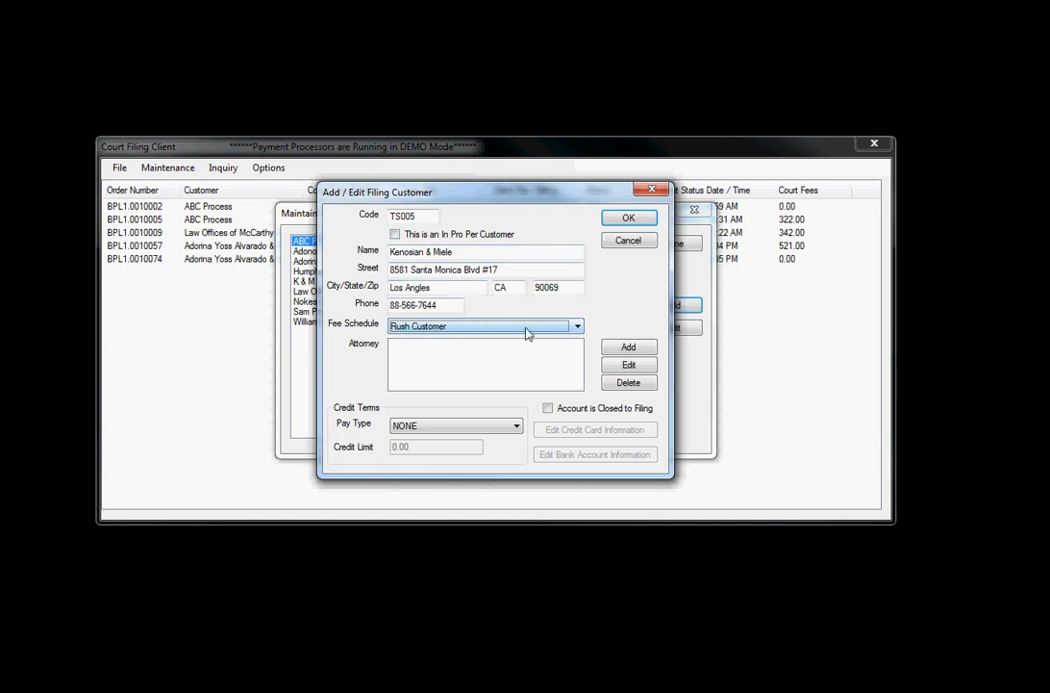
Assign the Standard Customer fee schedule and open the attorney firm search.
left_click(577, 326)
left_click(463, 352)
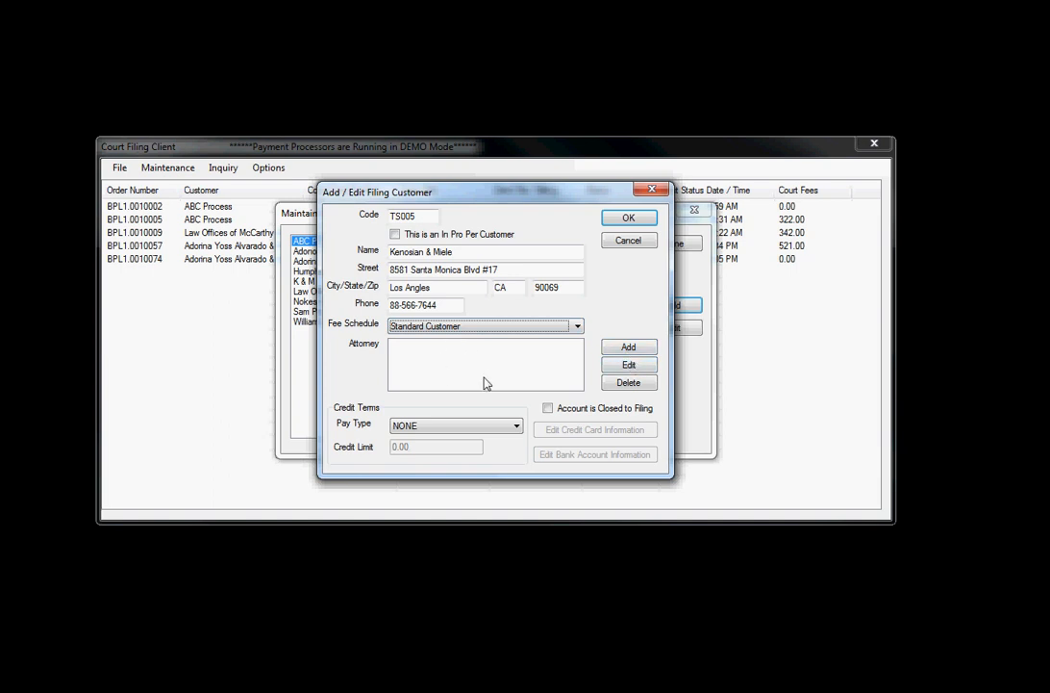
left_click(627, 349)
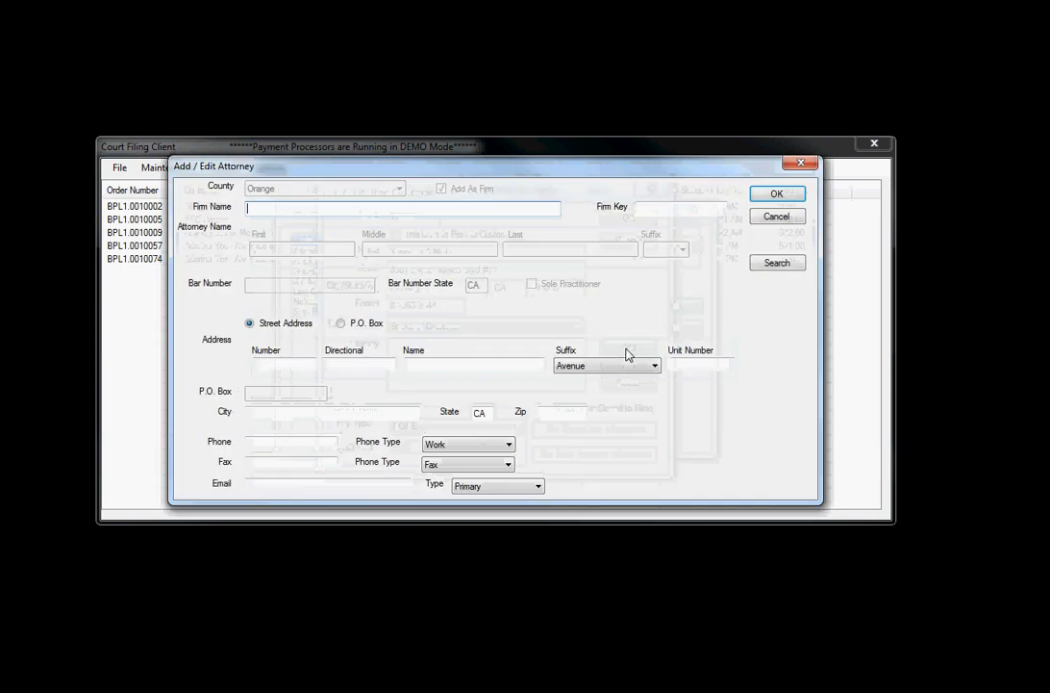
left_click(794, 263)
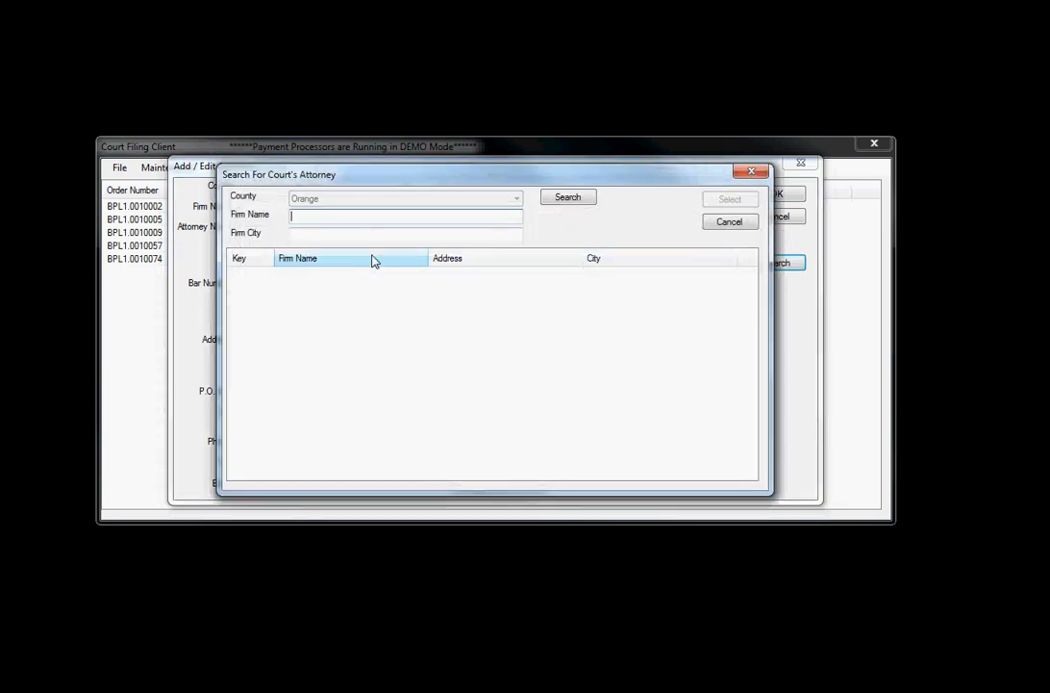
Search for firm 'Kenosian' in Los Angeles and select KENOSIAN & MIELE LLP.
type("Kenosian")
key("Tab")
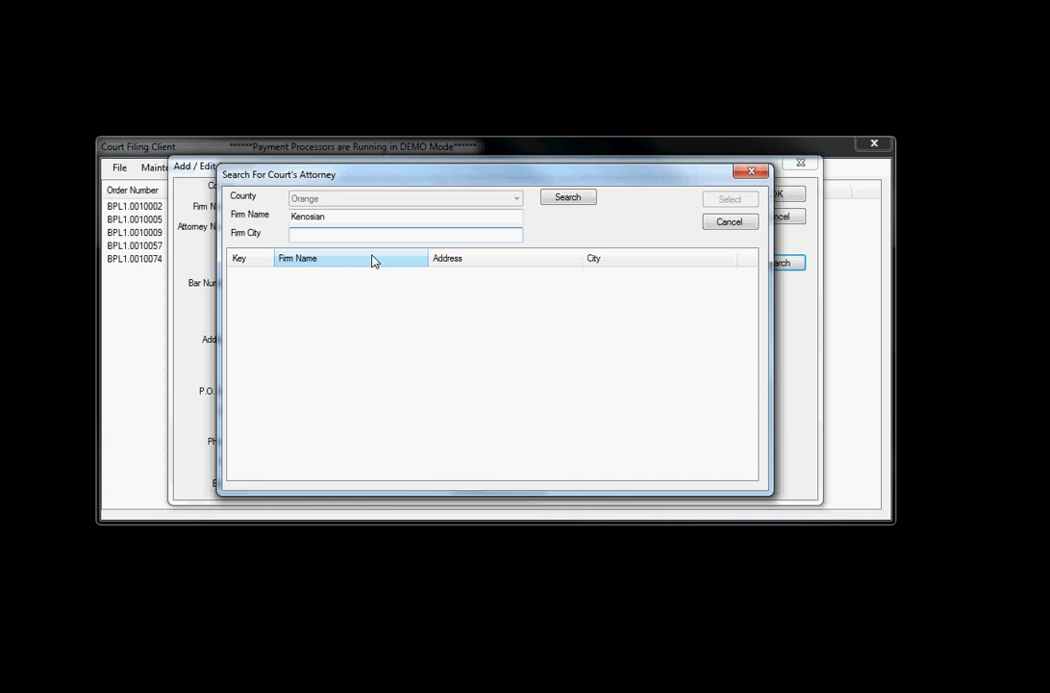
type("Los Angeles")
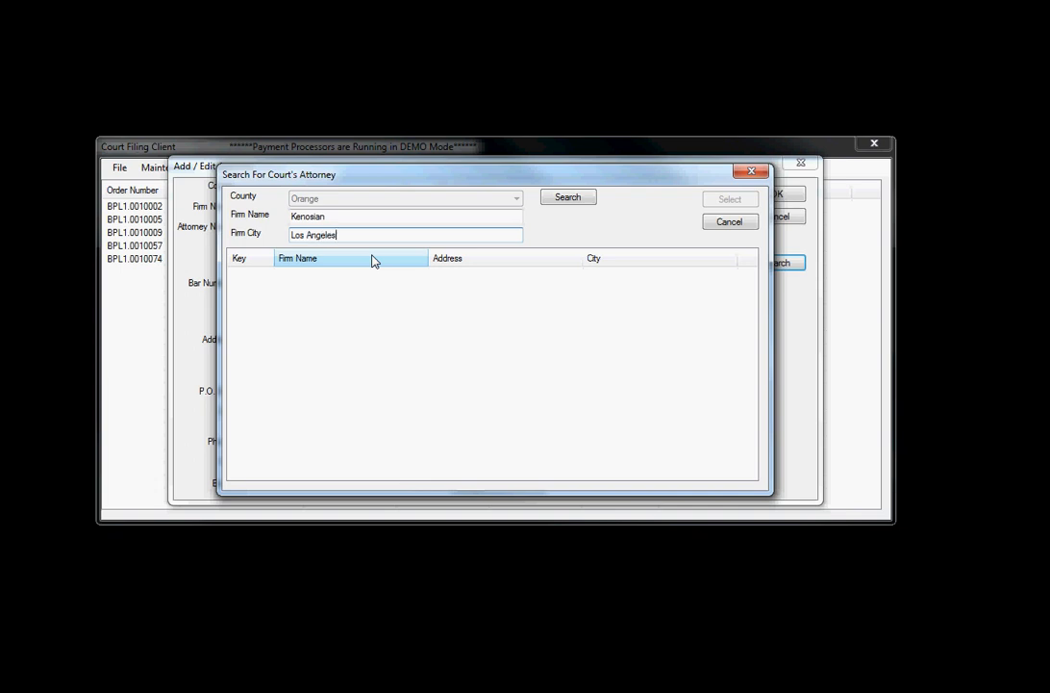
left_click(569, 202)
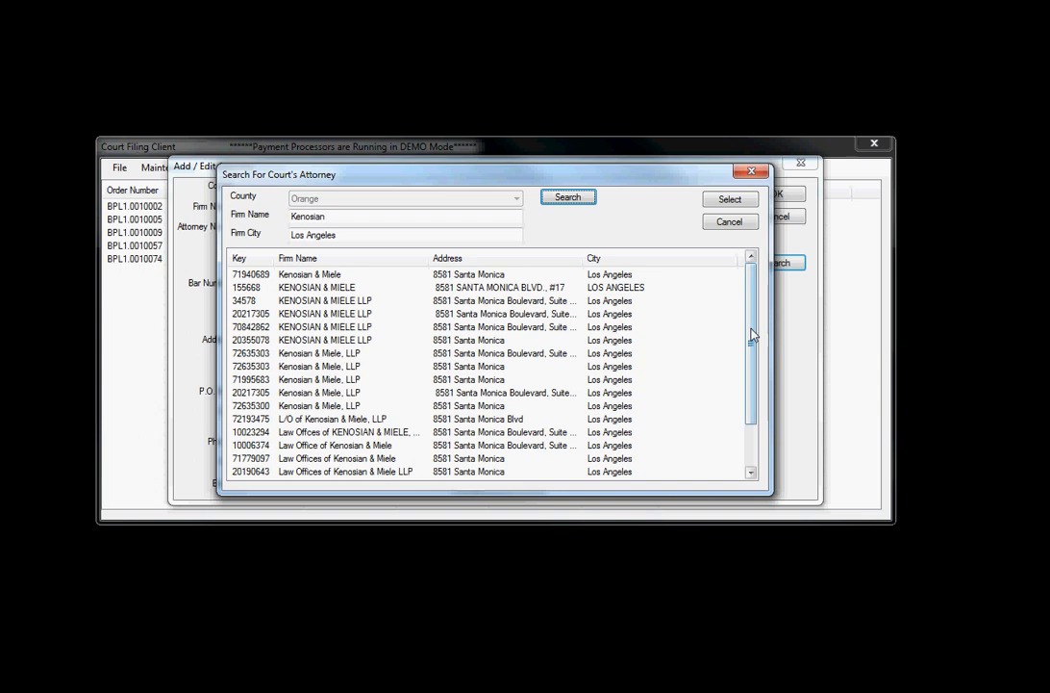
mouse_move(751, 333)
left_mouse_down()
mouse_move(755, 382)
mouse_move(753, 328)
left_mouse_up()
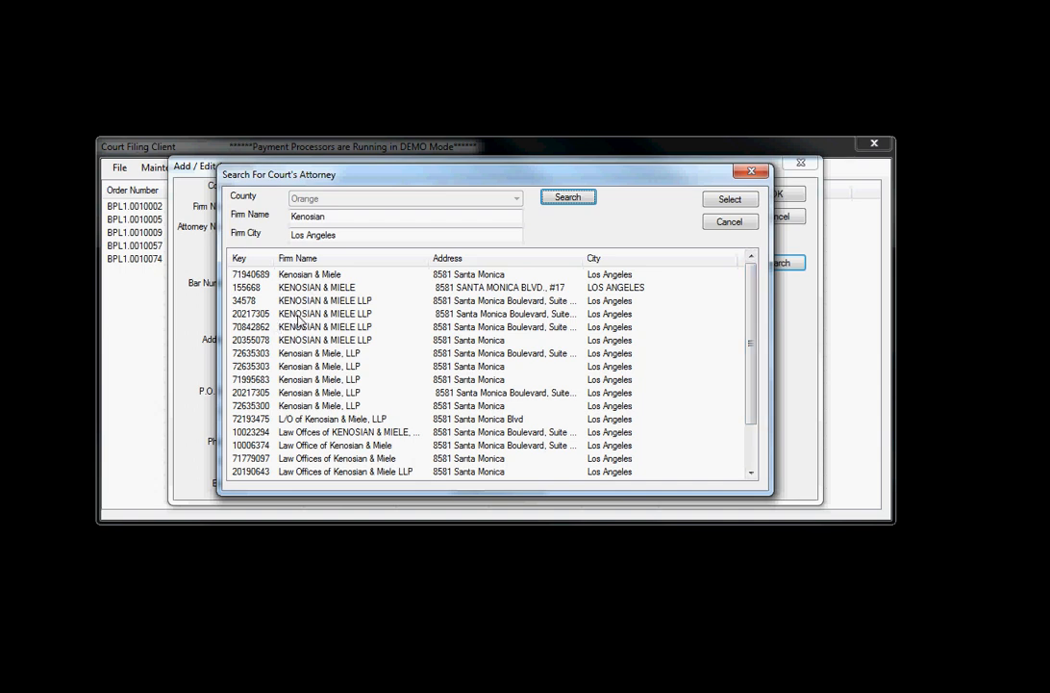
left_click(398, 312)
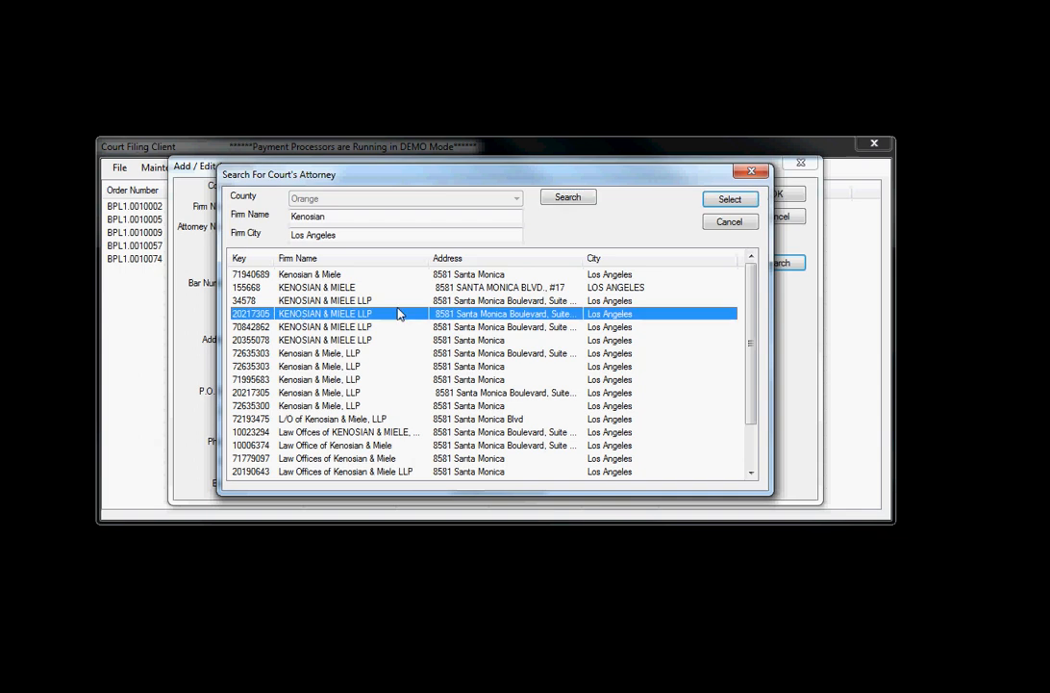
left_click(728, 200)
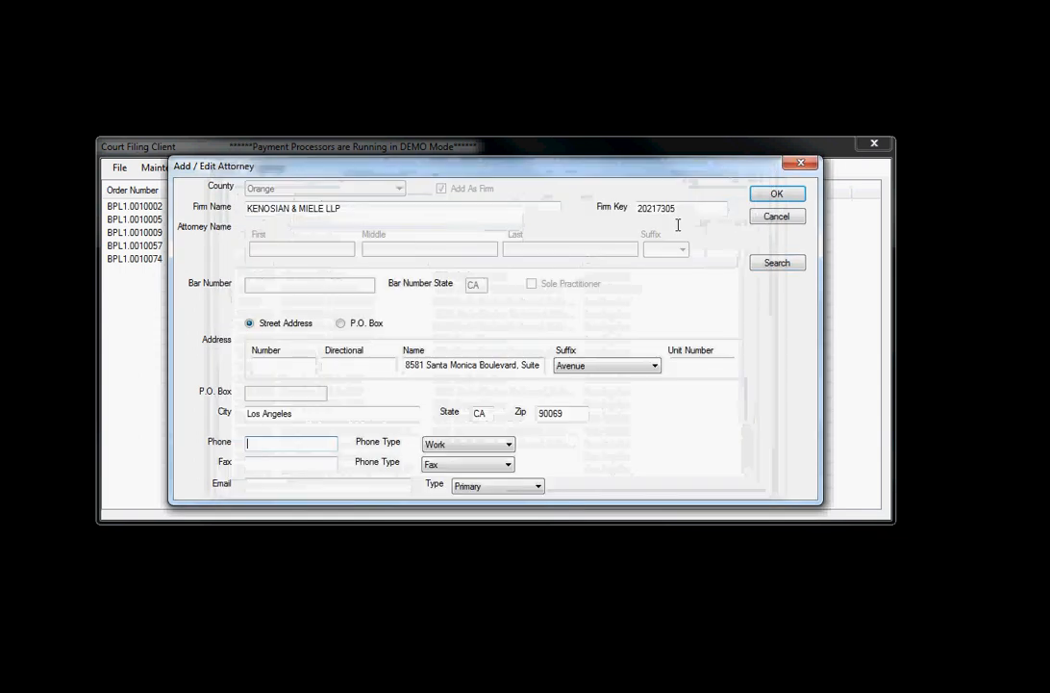
Enter the firm's street number and strip the suite part from the street name.
left_click(279, 366)
type("858")
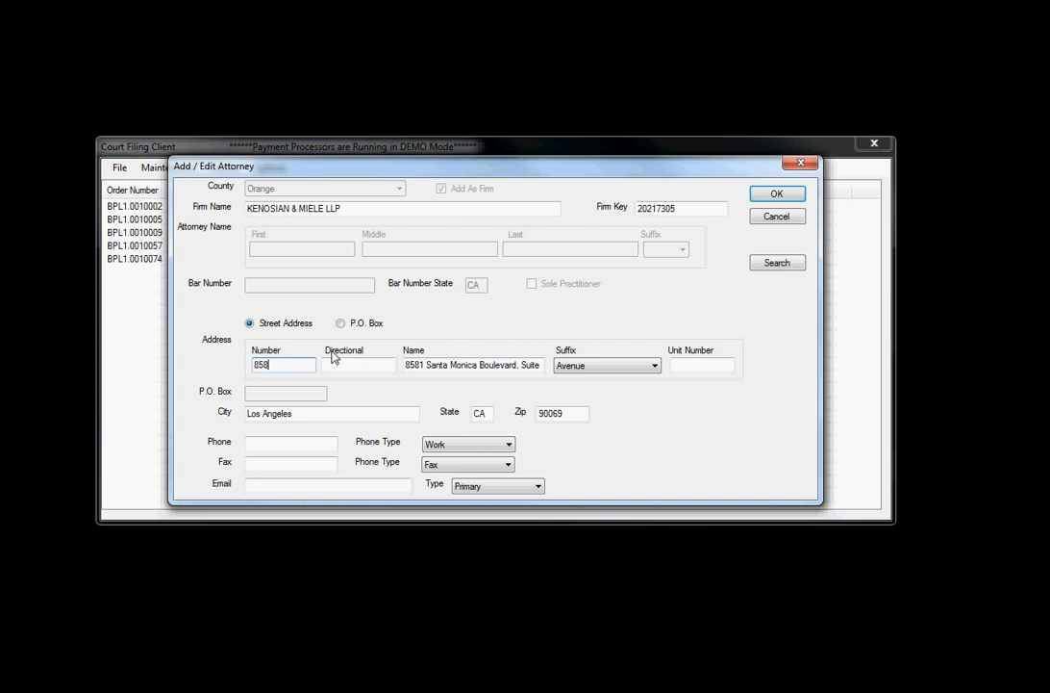
type("1")
key("Tab")
key("Tab")
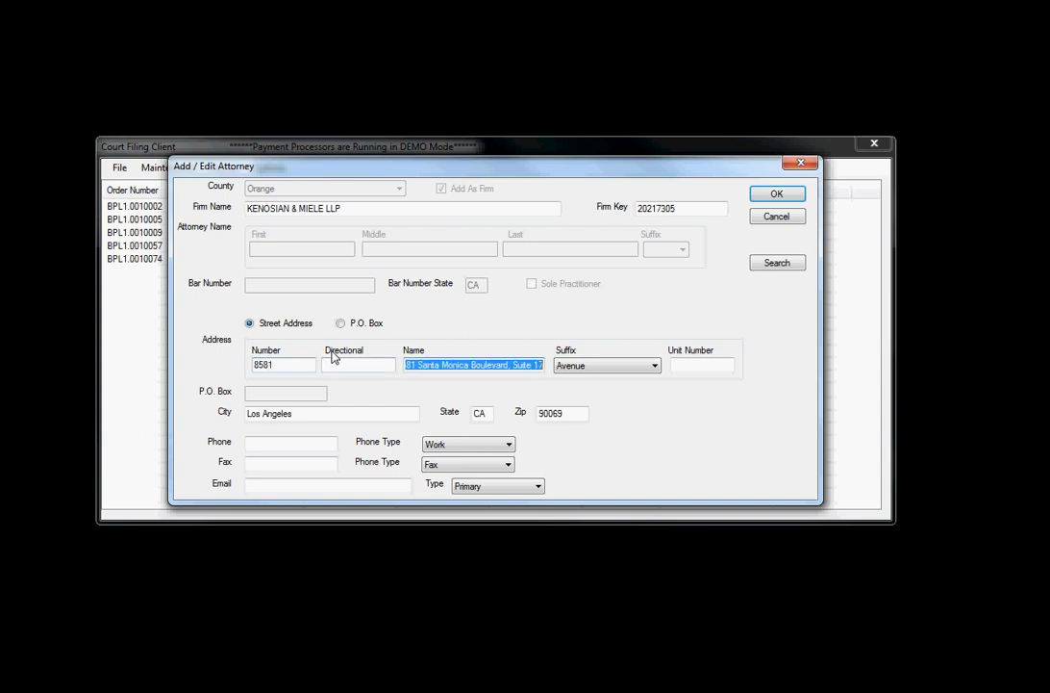
key("End")
key("Left")
key("Left")
key("Left")
key("Left")
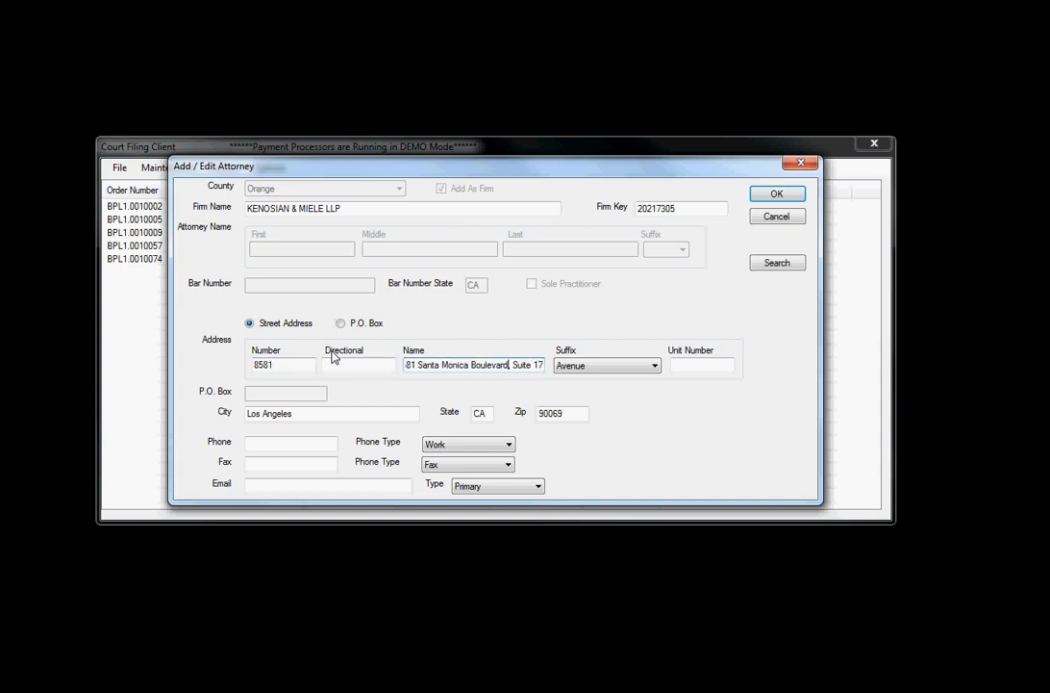
key("shift+End")
key("Delete")
Put the suite in Unit Number, set suffix Boulevard, and remove duplicated text from the street name.
left_click(685, 363)
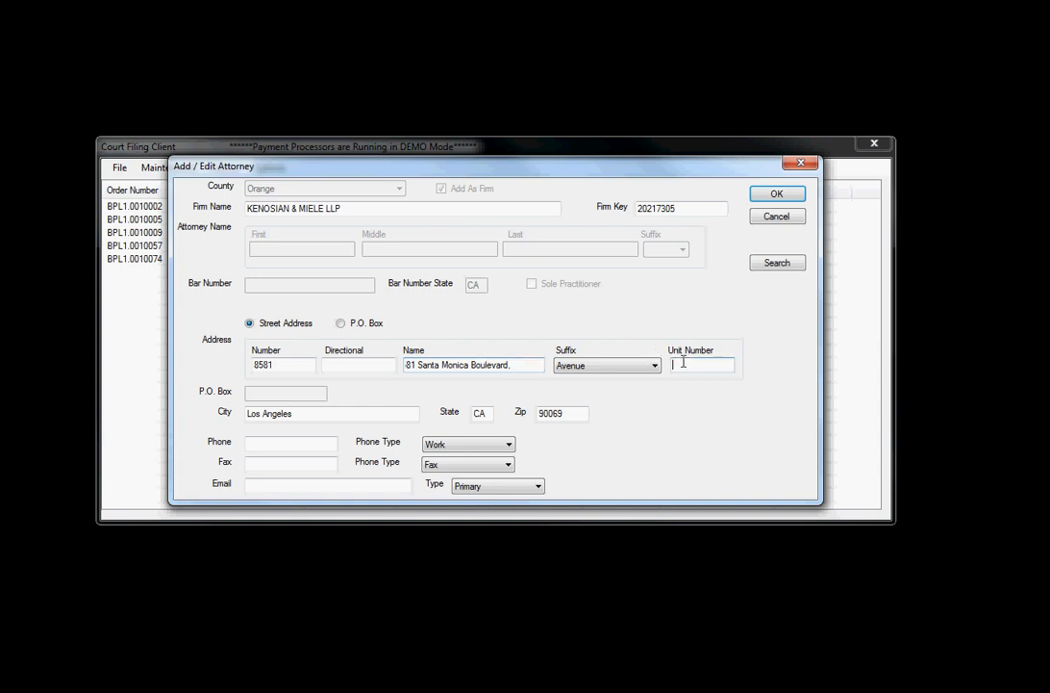
type("Suite 17")
left_click(652, 366)
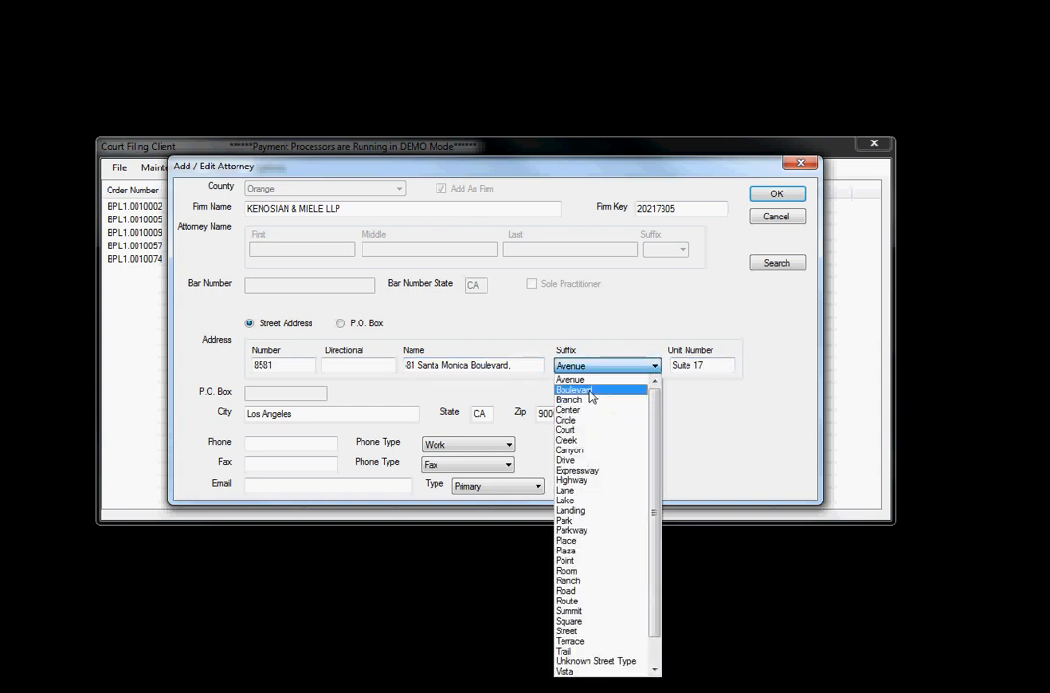
left_click(606, 389)
left_click(468, 366)
left_click_drag(469, 367, 522, 366)
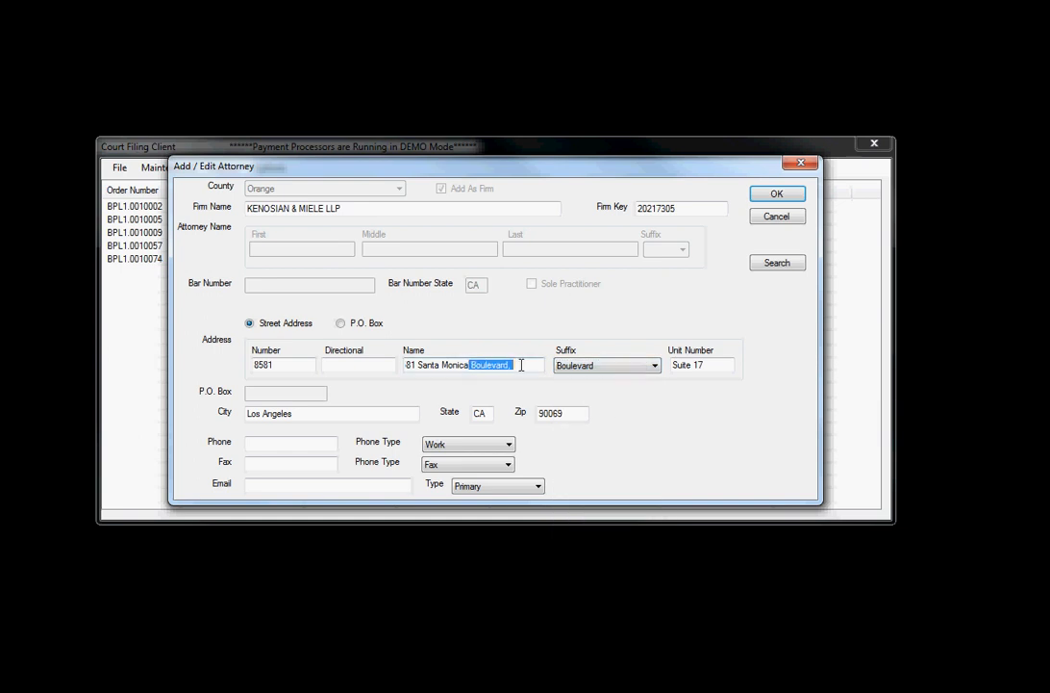
key("BackSpace")
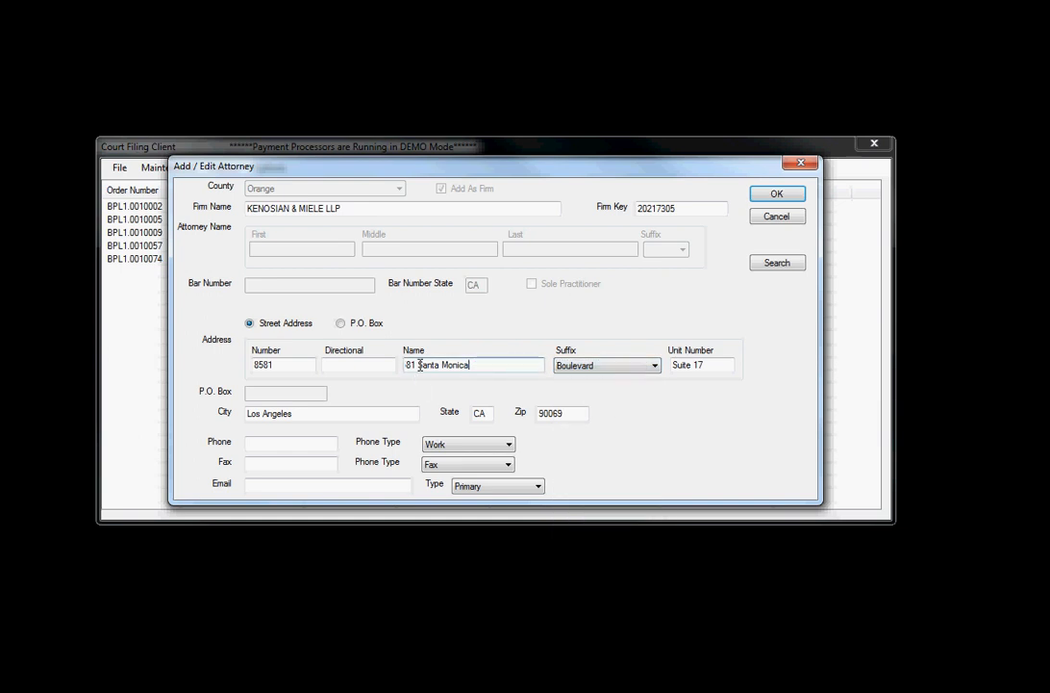
left_click_drag(414, 365, 354, 364)
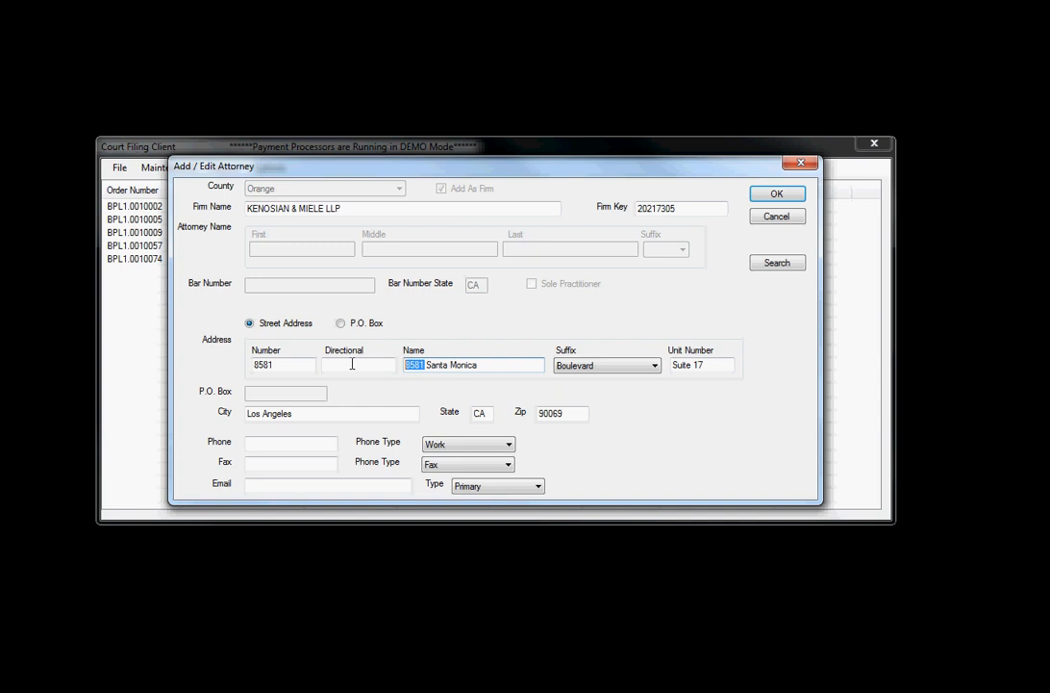
key("BackSpace")
Add the firm's phone number and e-mail, then save it as the customer's attorney.
left_click(254, 441)
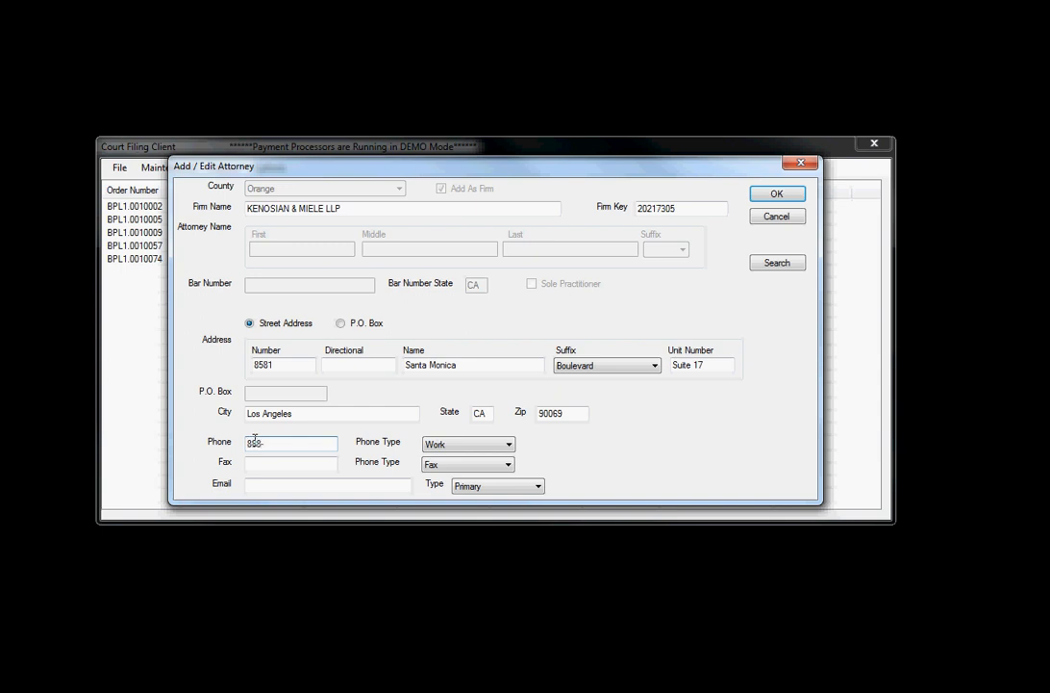
key("Tab")
key("Tab")
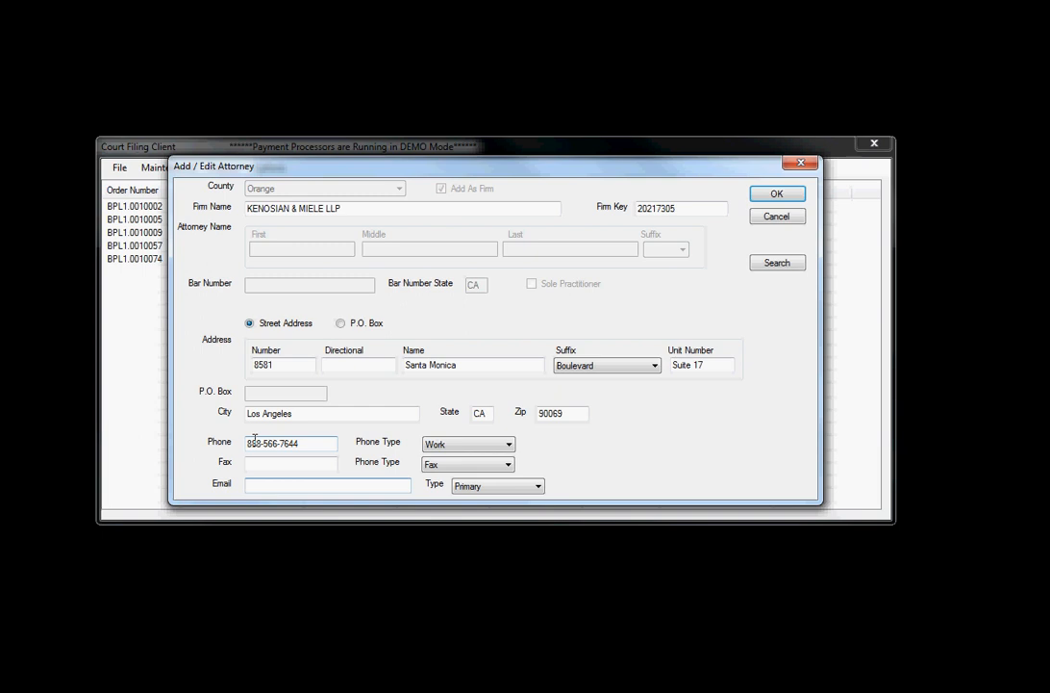
key("Tab")
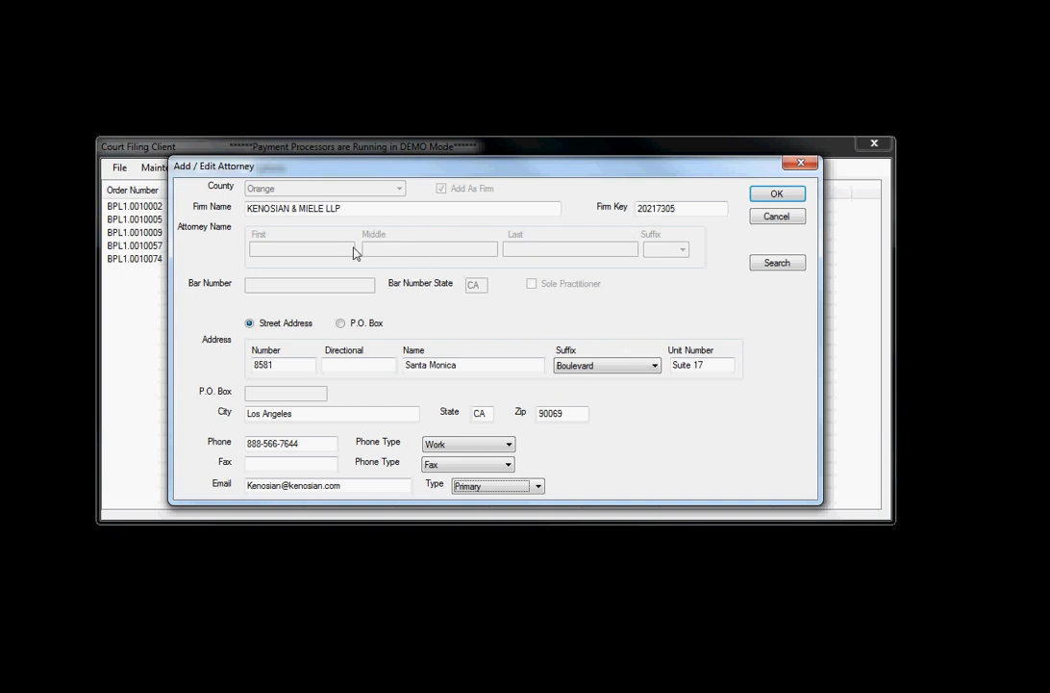
left_click(777, 195)
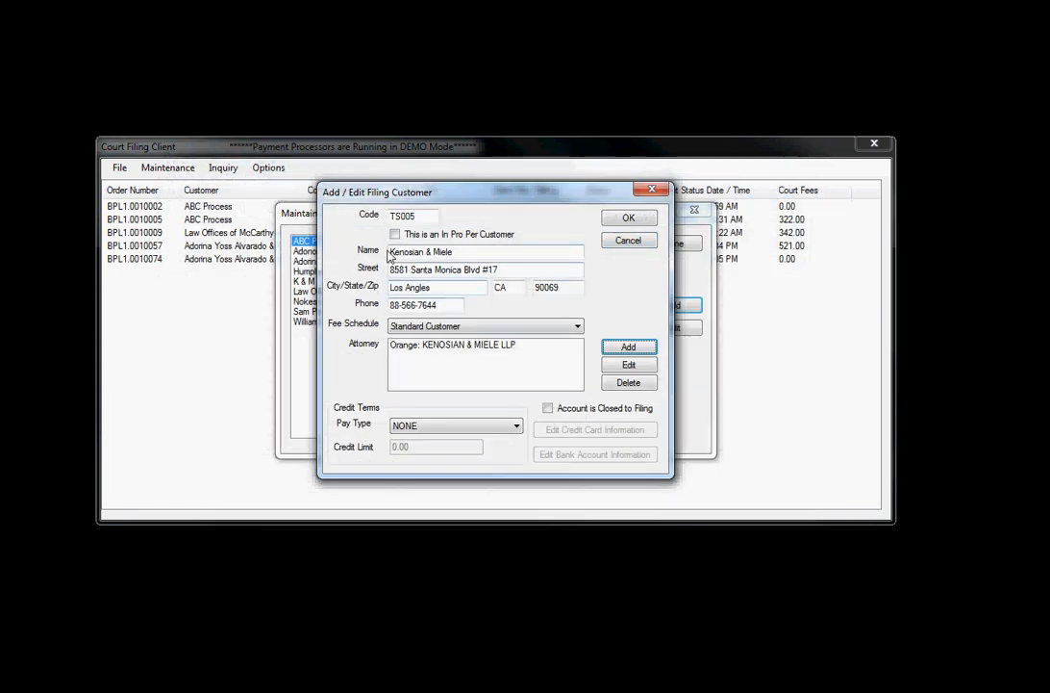
Try the CREDIT CARD and BANK ACCOUNT pay types, then settle on OPEN ITEM WITH NO LIMIT.
left_click(475, 425)
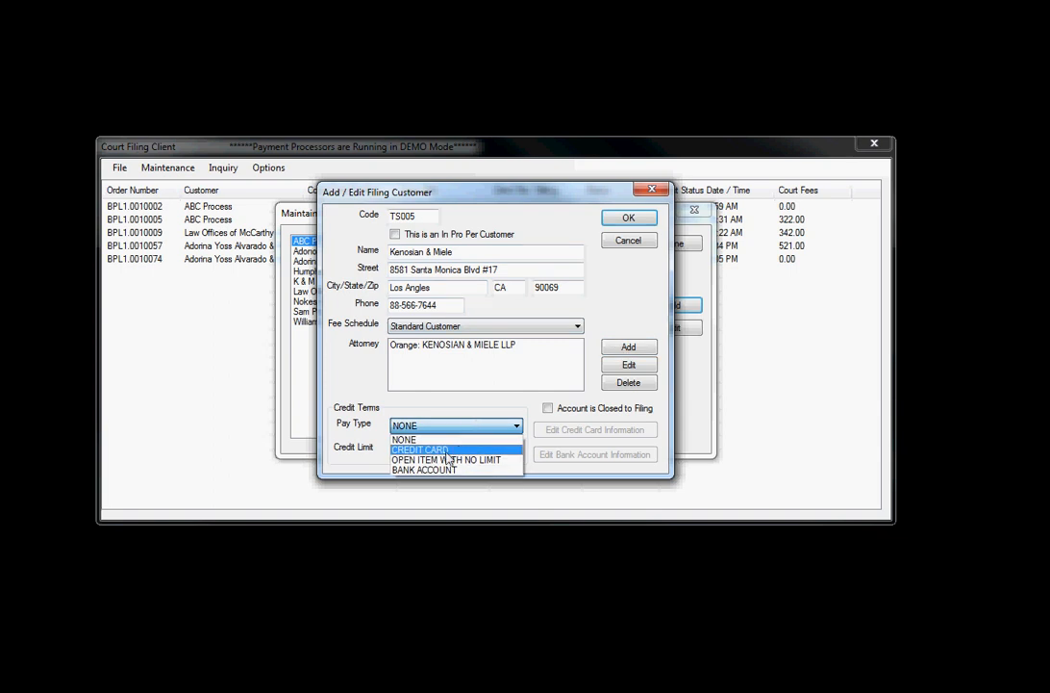
left_click(452, 449)
left_click(597, 430)
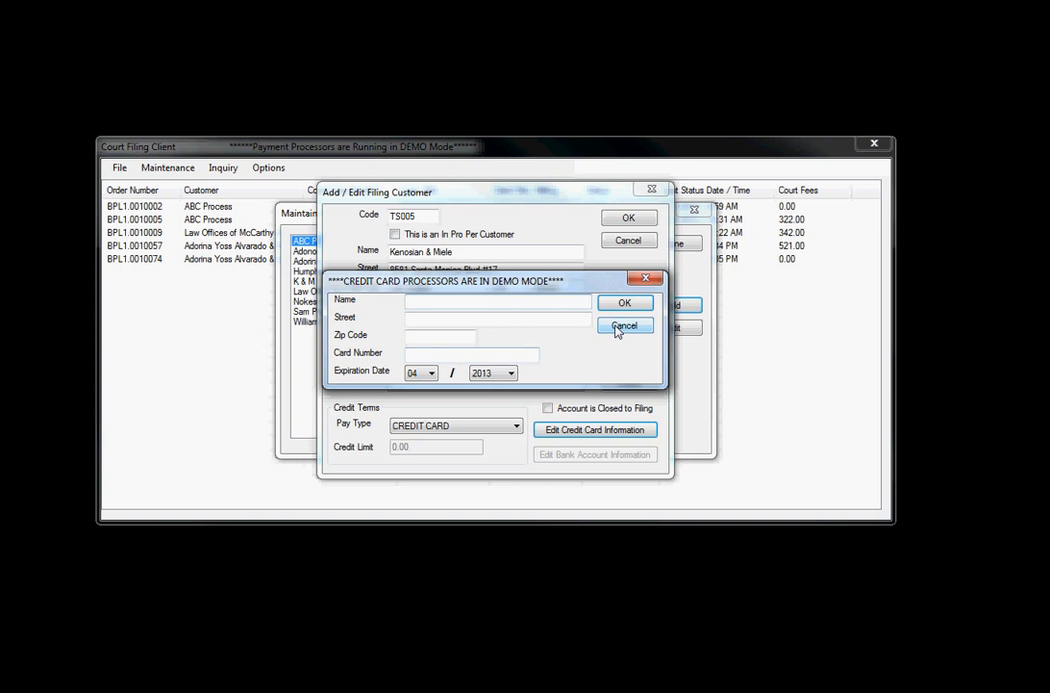
left_click(624, 325)
left_click(517, 426)
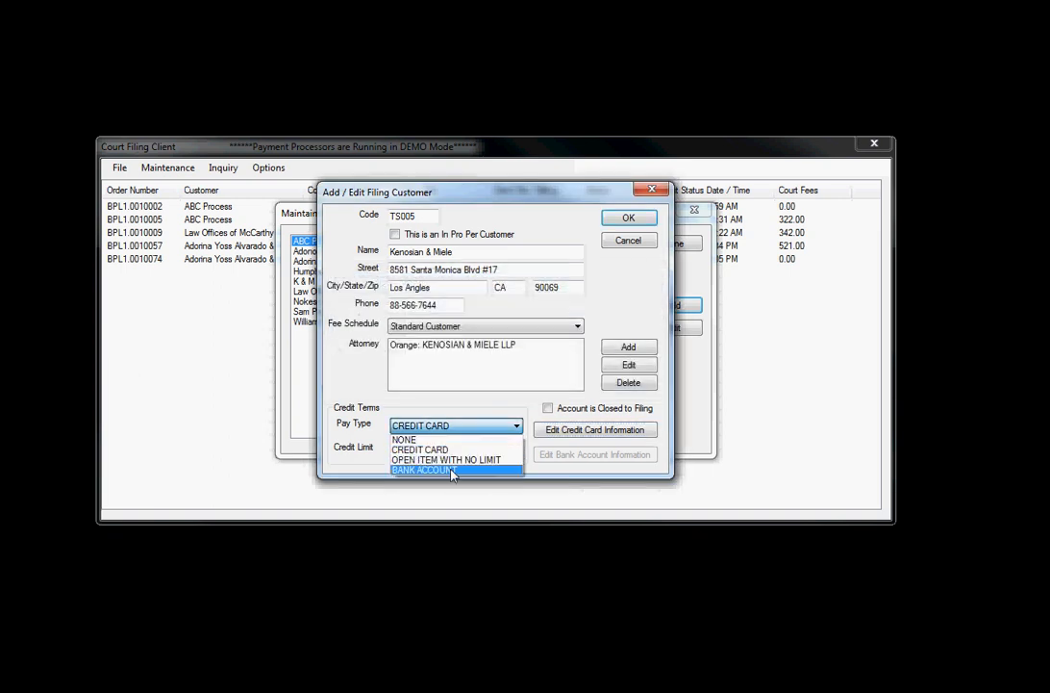
left_click(469, 469)
left_click(571, 455)
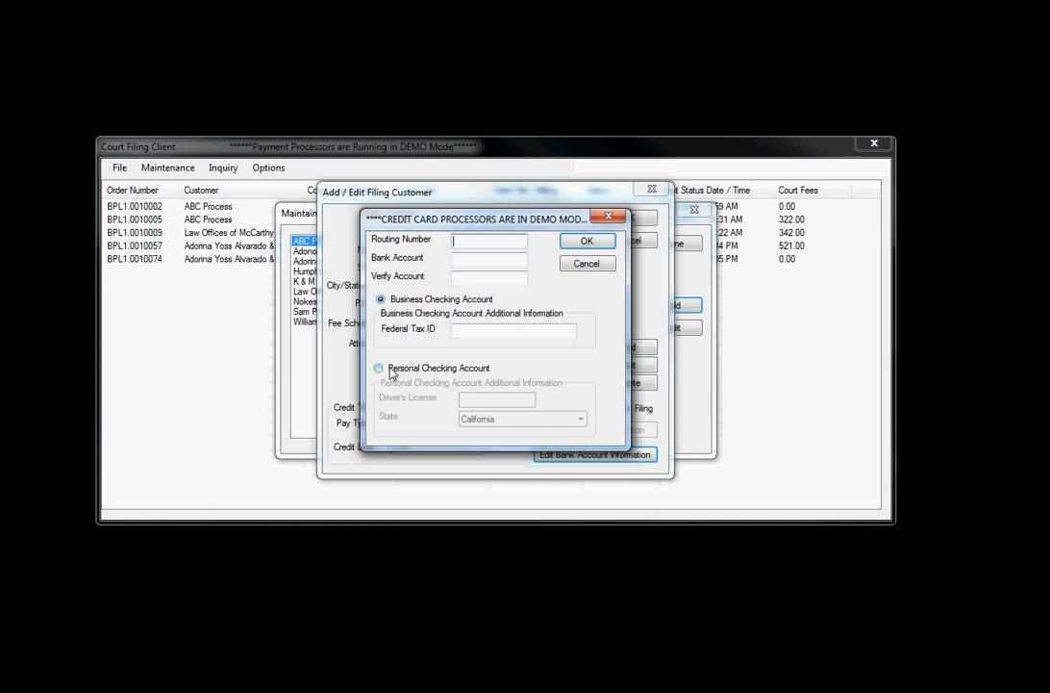
left_click(583, 264)
left_click(504, 426)
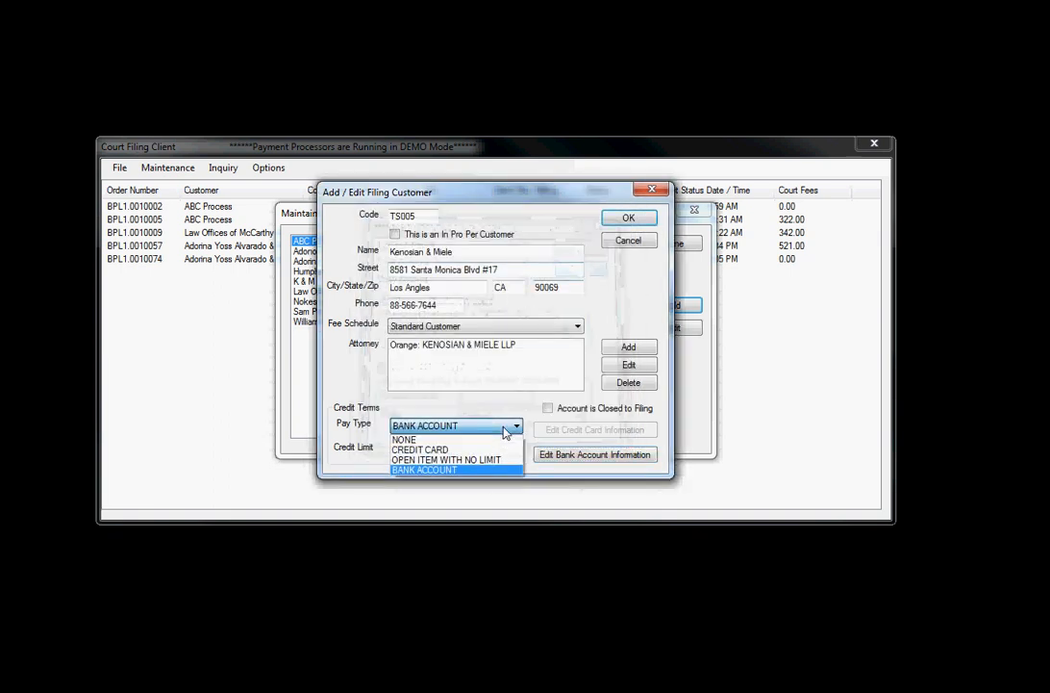
left_click(475, 460)
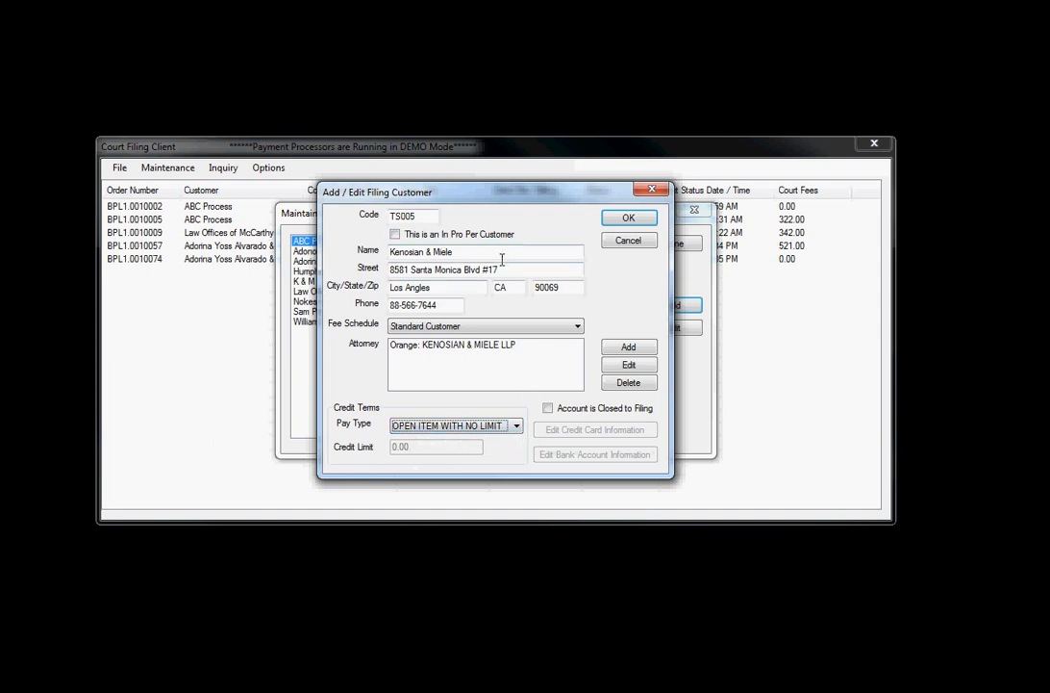
Add the missing digit to the customer's phone number, save the customer, and close the list.
left_click(627, 219)
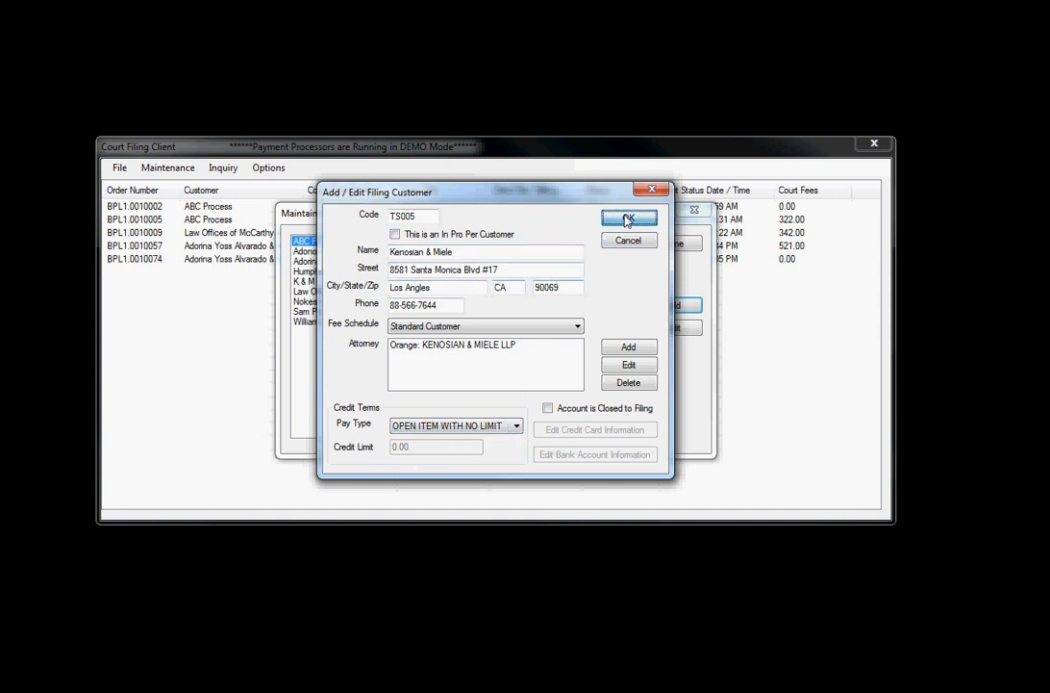
left_click(623, 419)
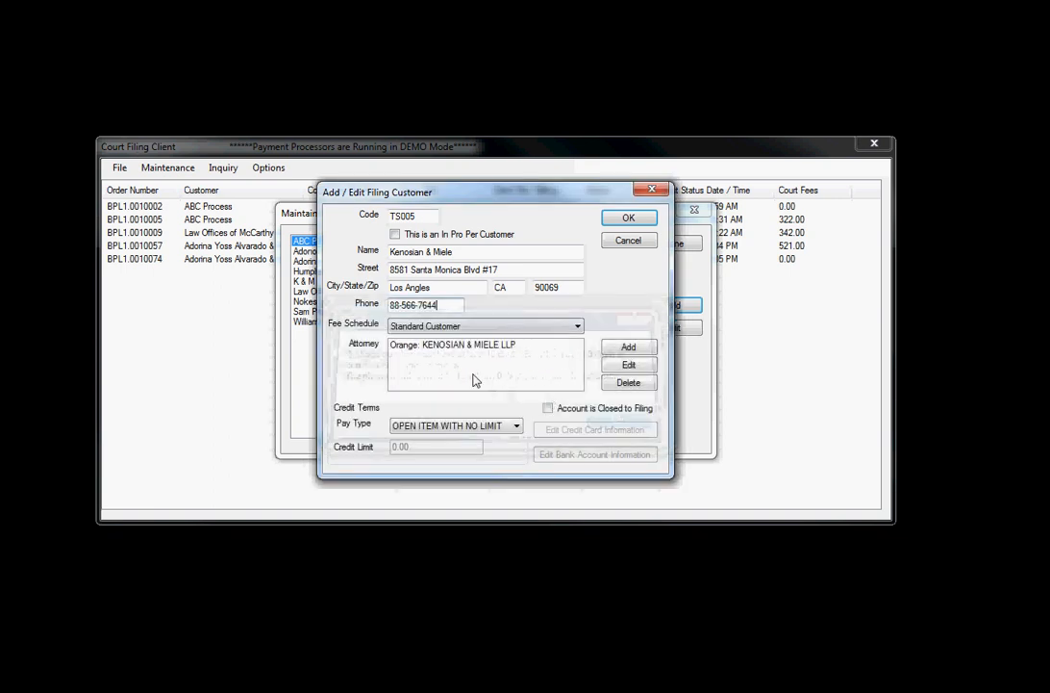
left_click(396, 308)
type("8")
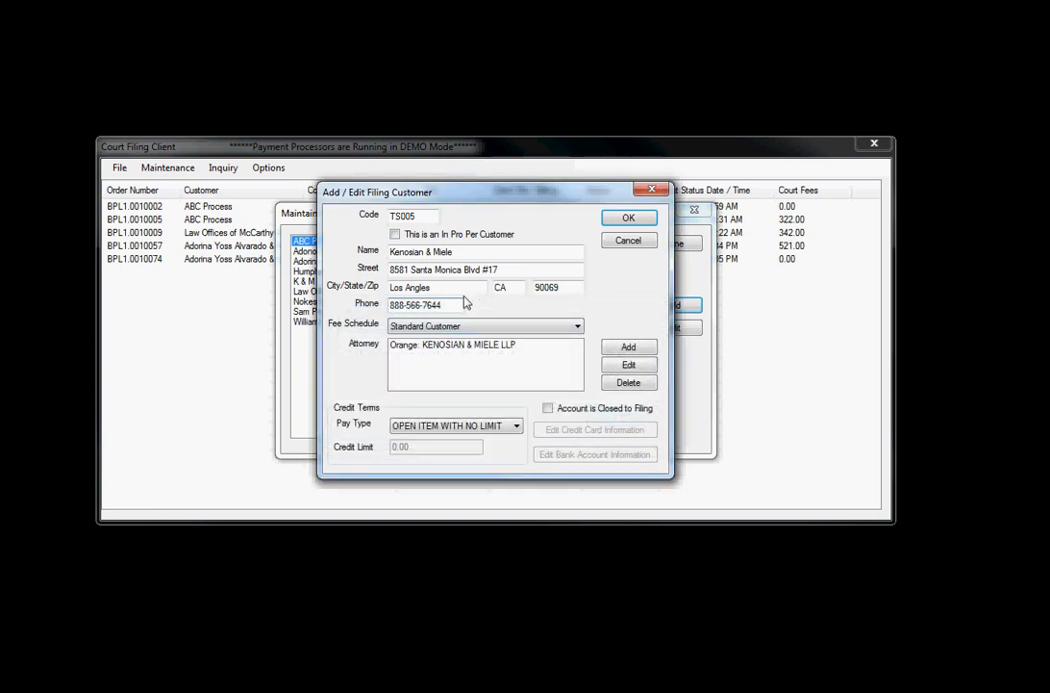
left_click(630, 218)
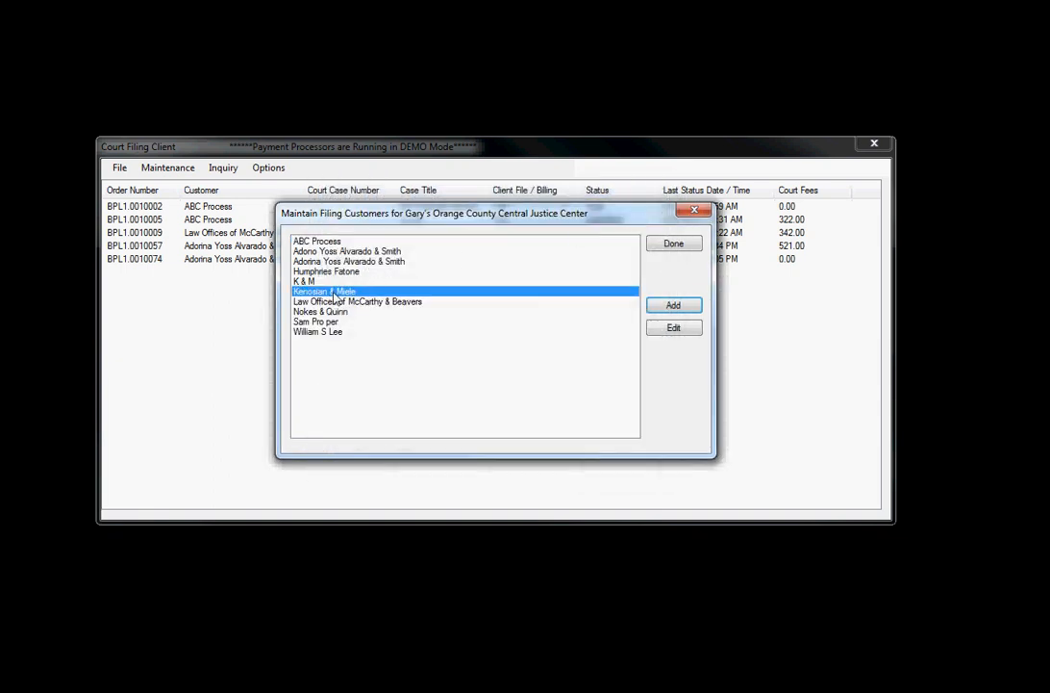
left_click(676, 248)
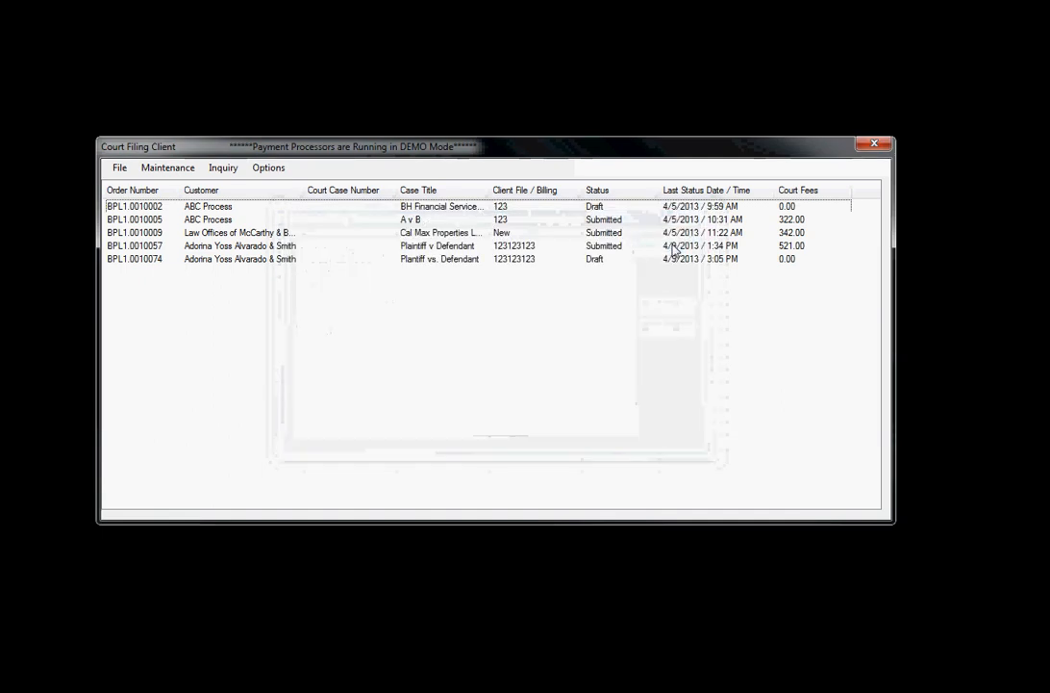
Start a new web user in Maintain Web Users with a user ID and password.
left_click(166, 171)
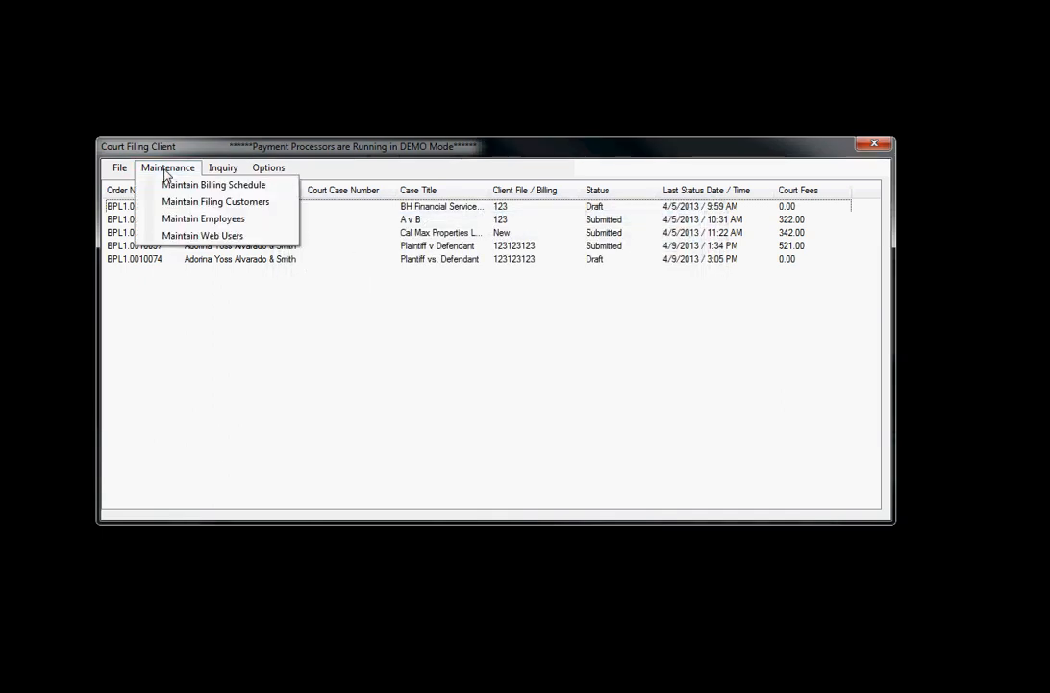
left_click(191, 242)
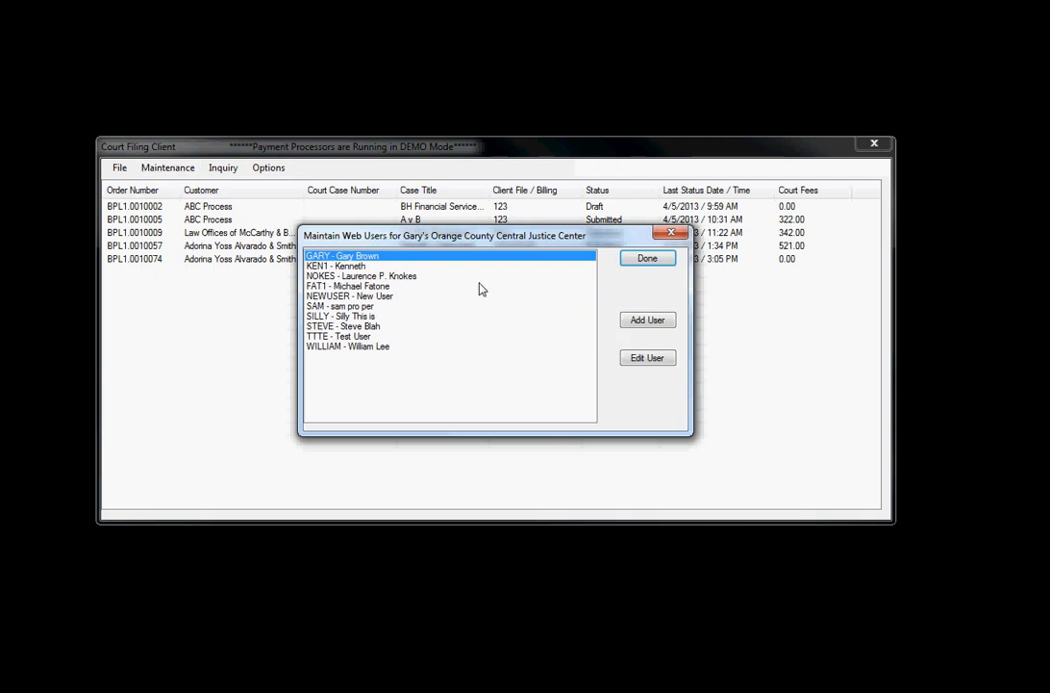
left_click(648, 320)
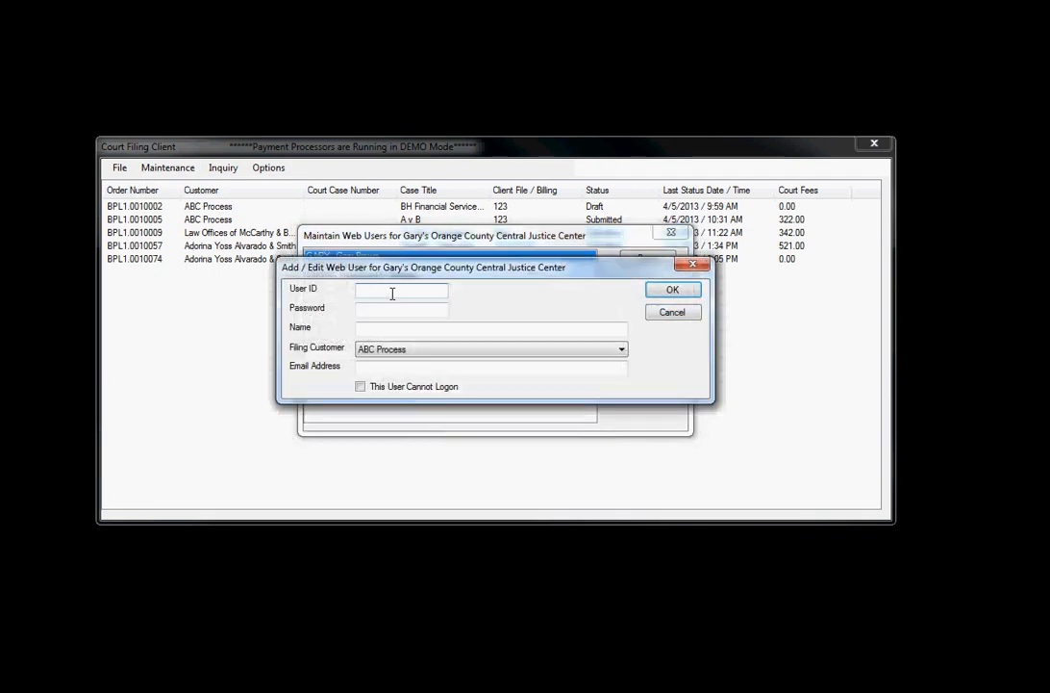
key("Tab")
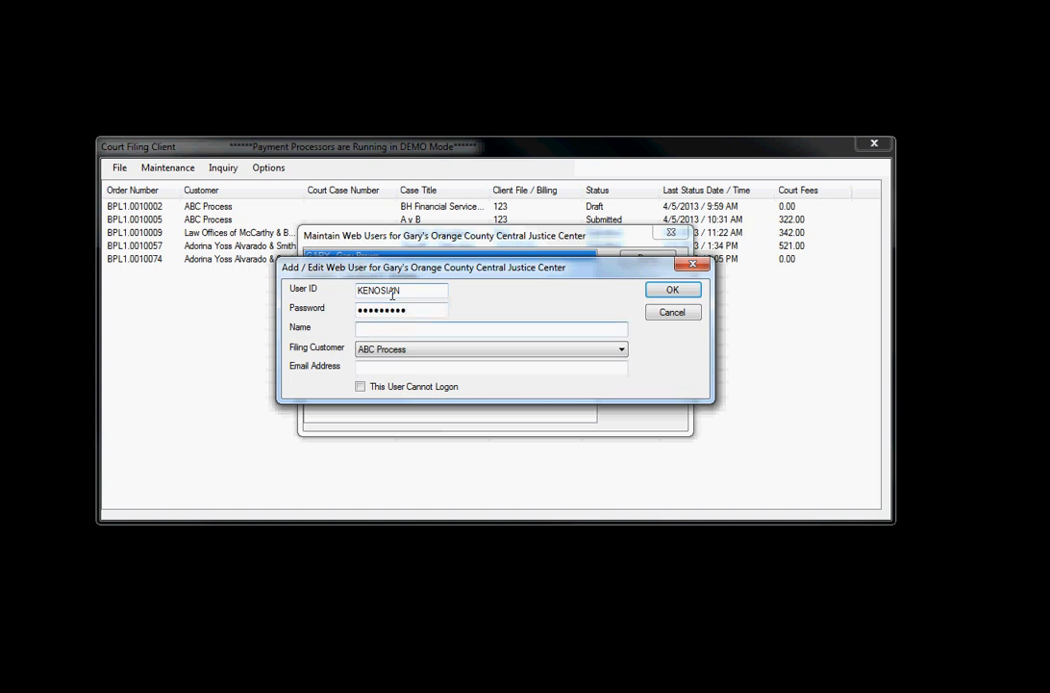
Link the web user to Kenosian & Miele, add the user's e-mail, and save.
left_click(438, 352)
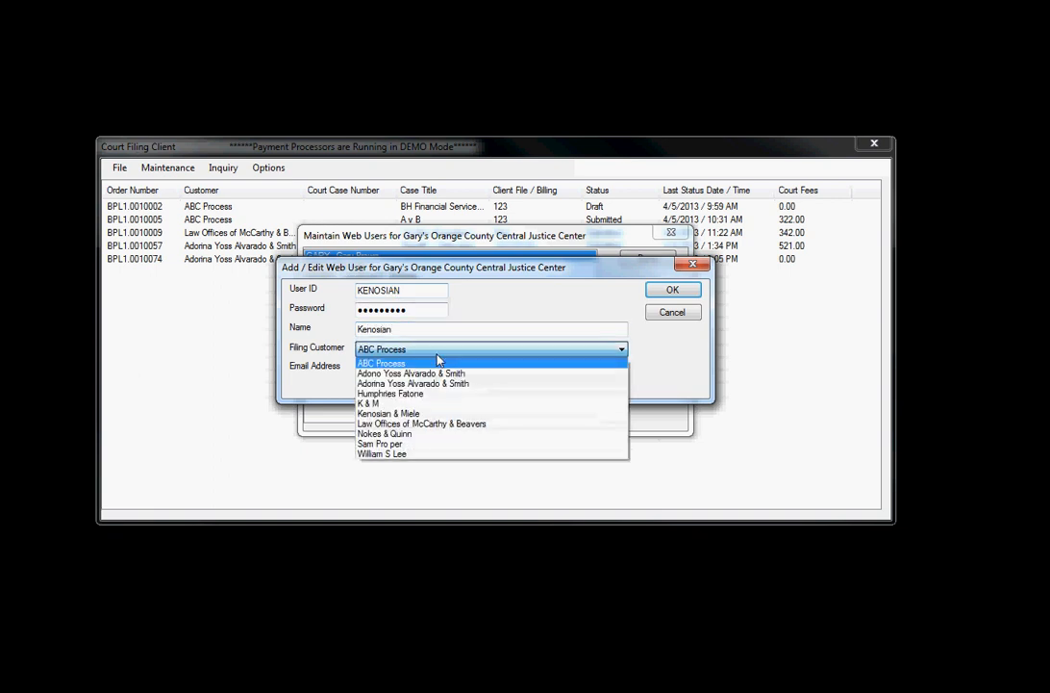
left_click(399, 414)
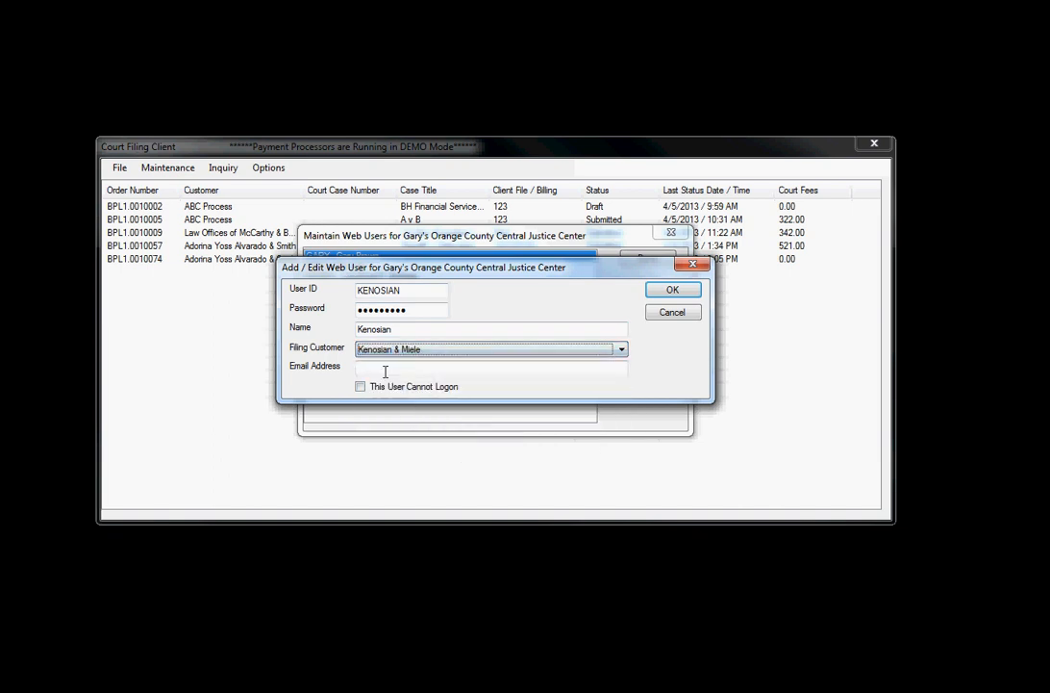
left_click(383, 369)
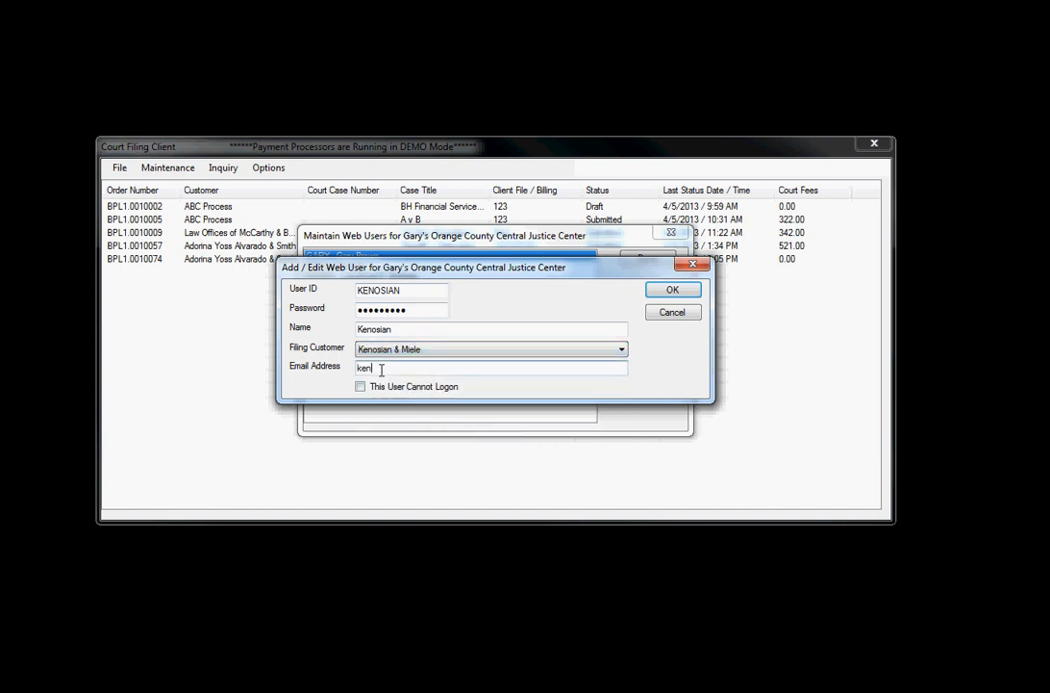
key("Tab")
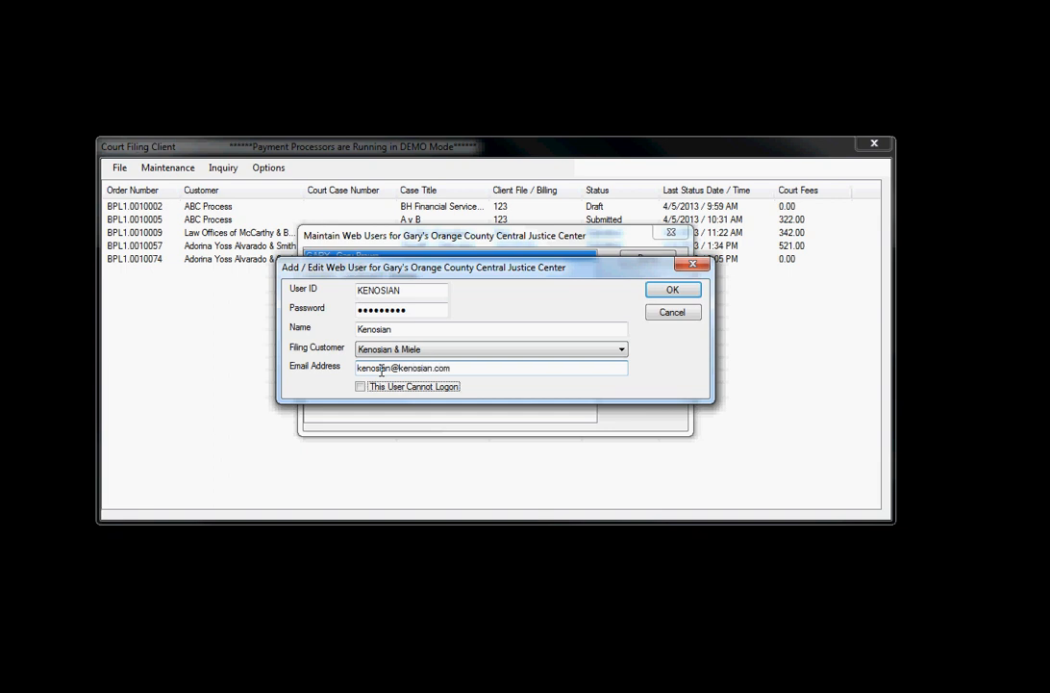
left_click(681, 292)
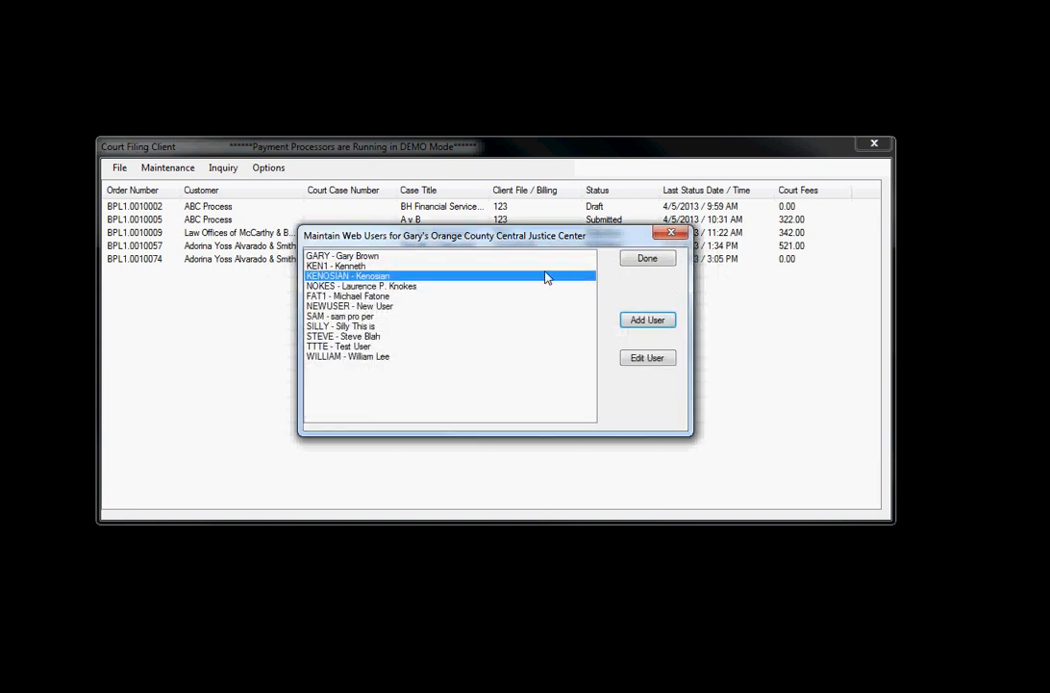
Close Maintain Web Users and dismiss the Maintenance menu unused, returning to the order list.
left_click(646, 261)
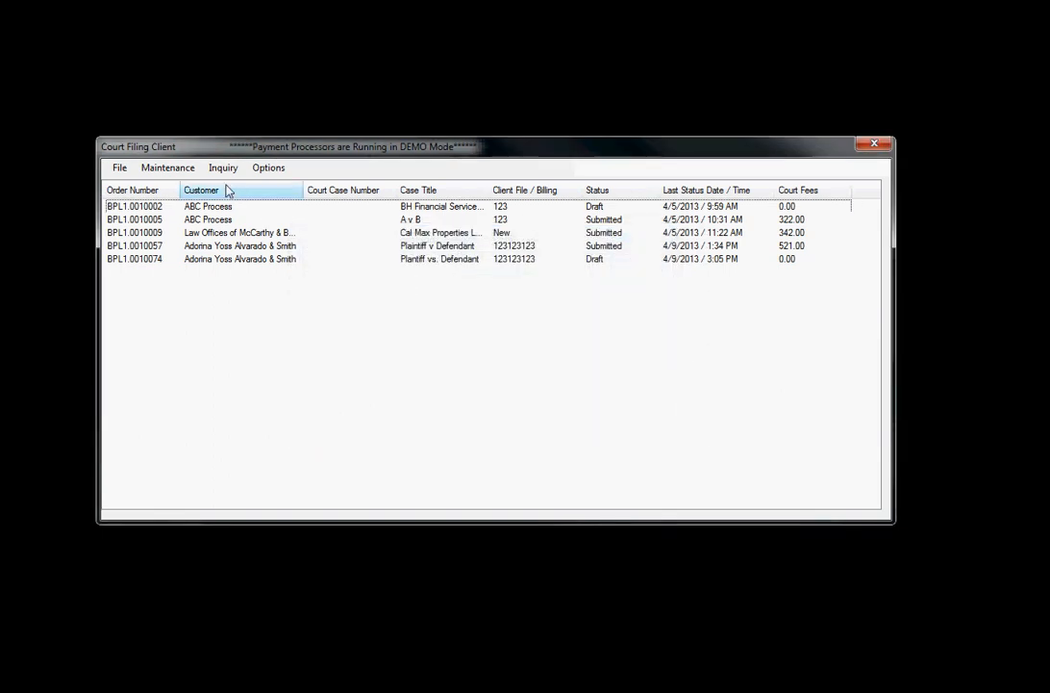
left_click(174, 167)
left_click(230, 152)
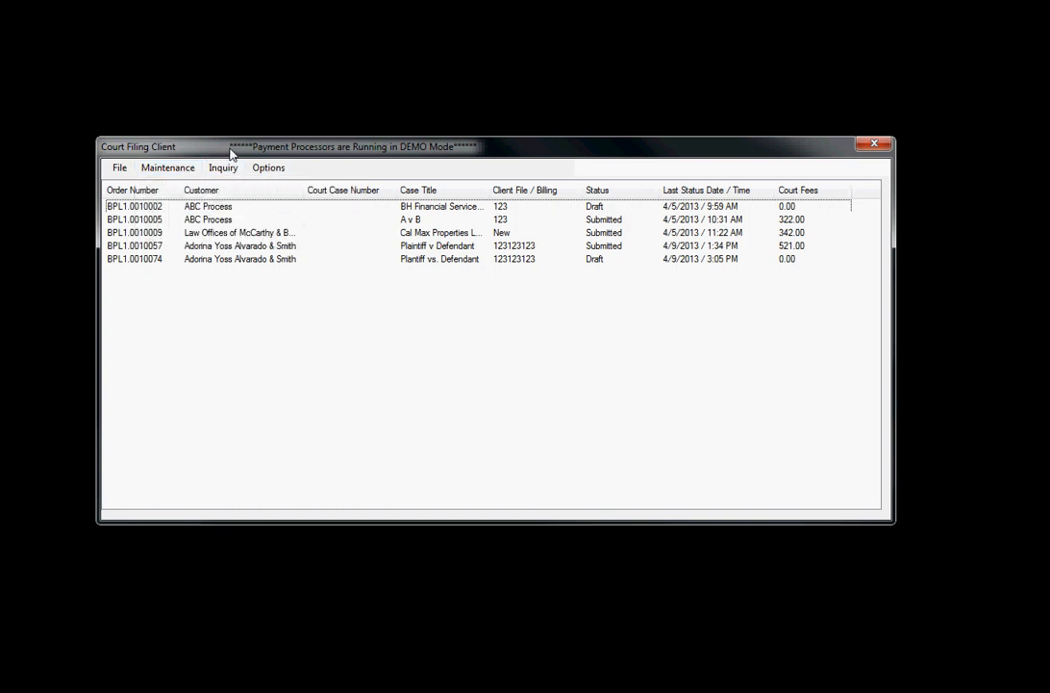